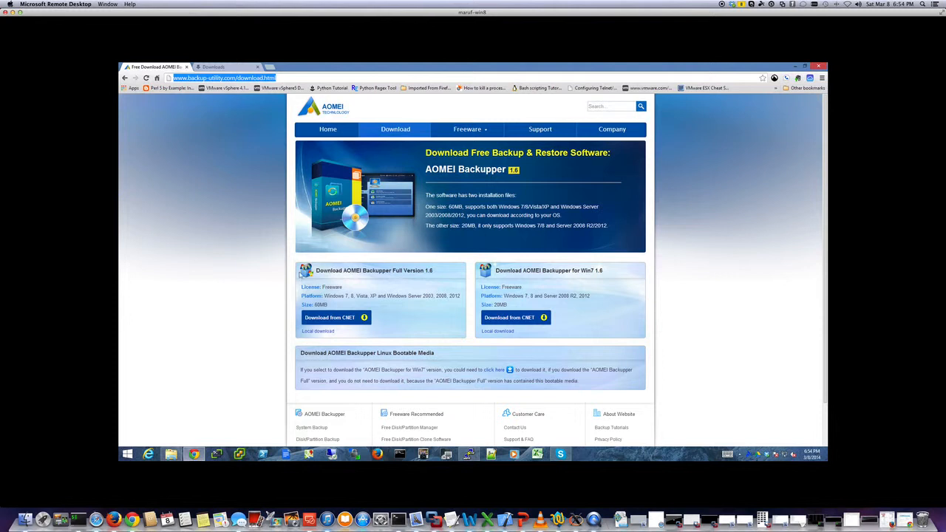
Minimise the browser and launch AOMEI Backupper from the desktop
{"action": "left_click", "coordinate": [795, 67]}
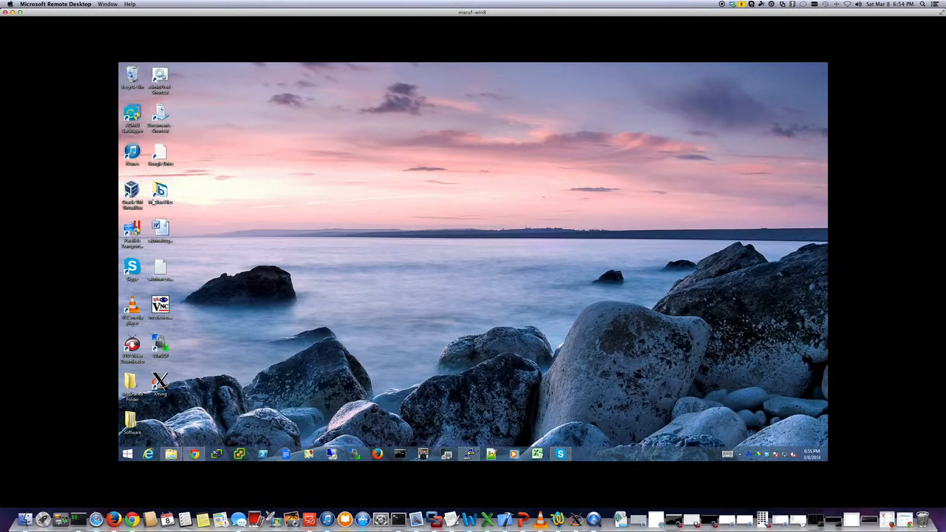
{"action": "double_click", "coordinate": [132, 114]}
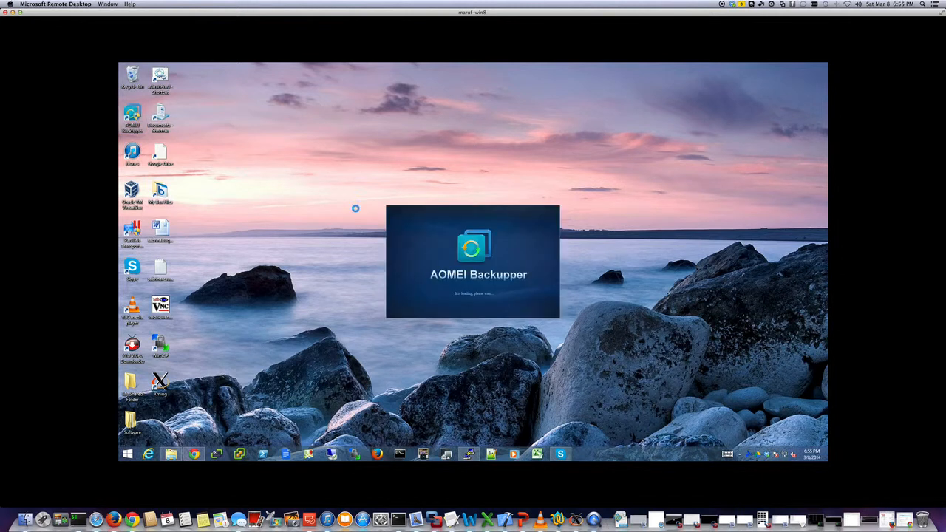
{"action": "mouse_move", "coordinate": [402, 176]}
{"action": "left_mouse_down"}
{"action": "mouse_move", "coordinate": [420, 178]}
{"action": "mouse_move", "coordinate": [387, 193]}
{"action": "mouse_move", "coordinate": [409, 164]}
{"action": "left_mouse_up"}
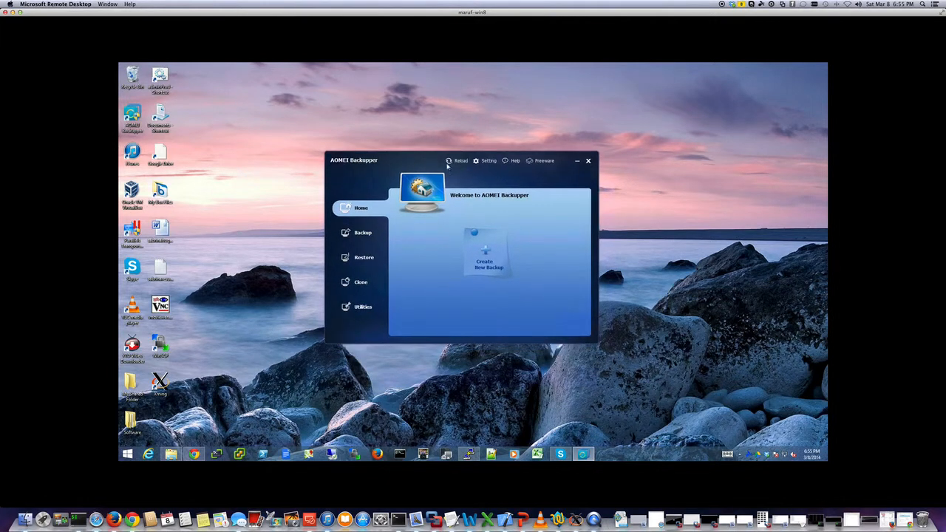
Look through the Backup, Restore, Clone and Utilities pages, return to Home and start creating a new backup
{"action": "left_click", "coordinate": [358, 234]}
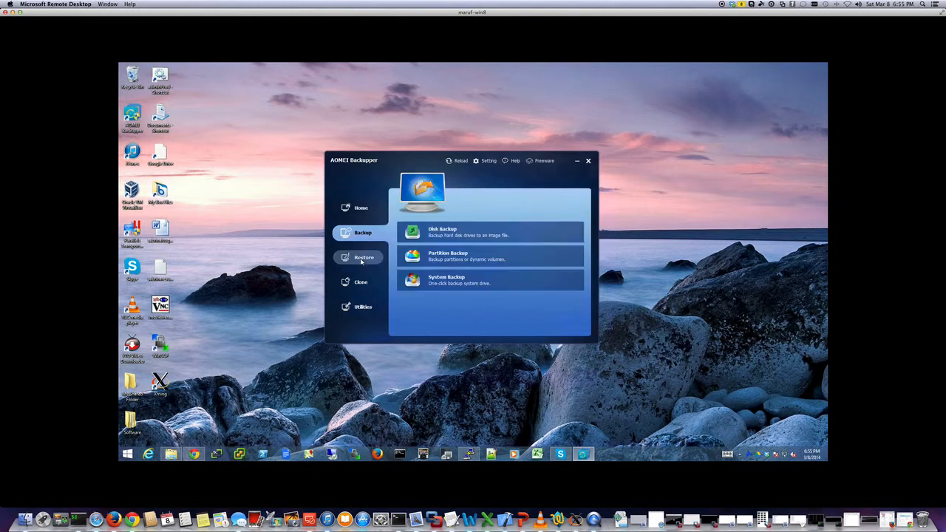
{"action": "left_click", "coordinate": [361, 260]}
{"action": "left_click", "coordinate": [369, 284]}
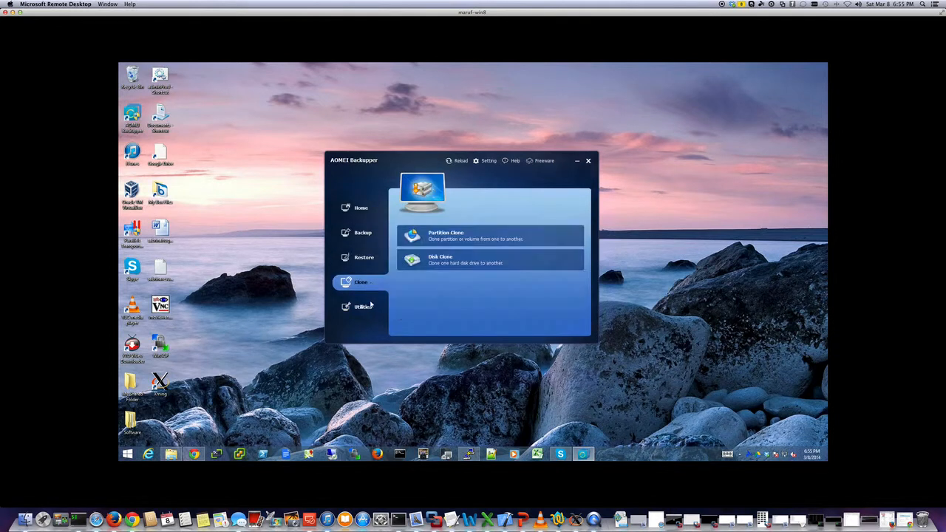
{"action": "left_click", "coordinate": [361, 311]}
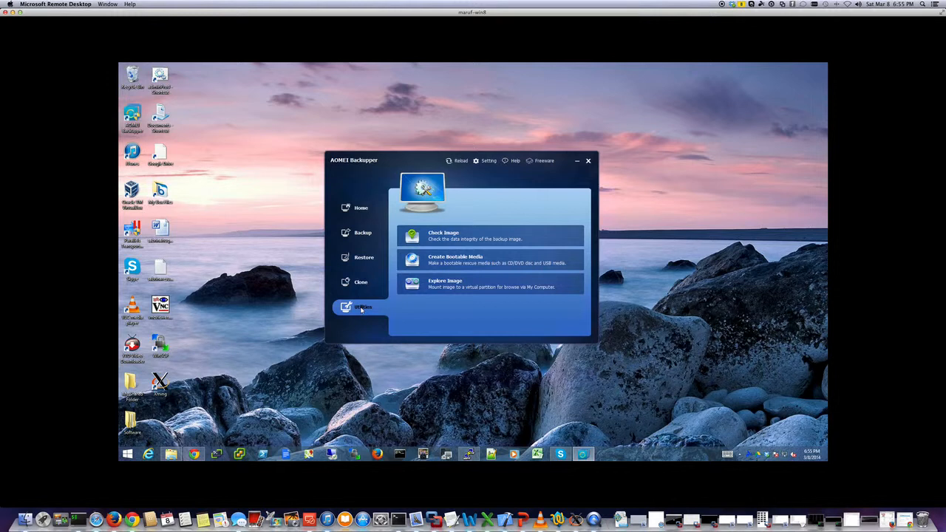
{"action": "left_click", "coordinate": [360, 208]}
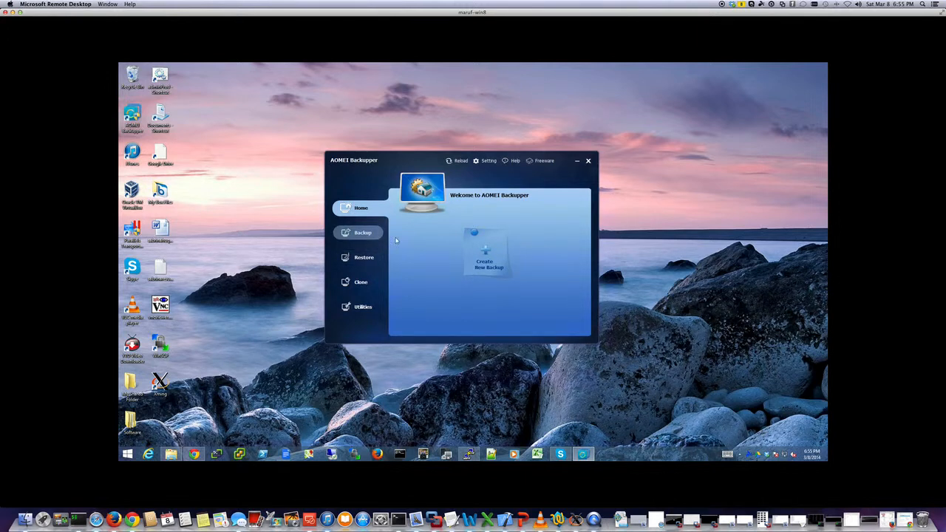
{"action": "left_click", "coordinate": [484, 250]}
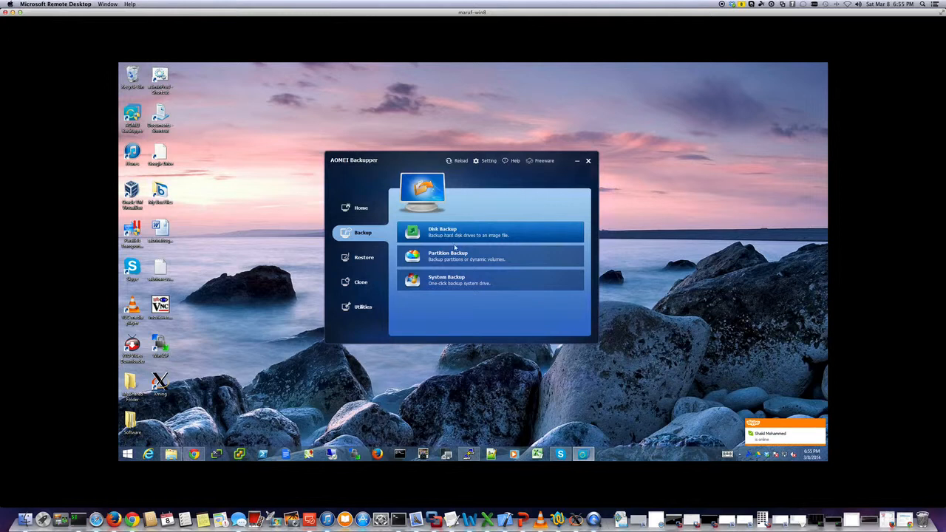
Quit Skype from the hidden notification icons and confirm the exit
{"action": "left_click", "coordinate": [740, 454]}
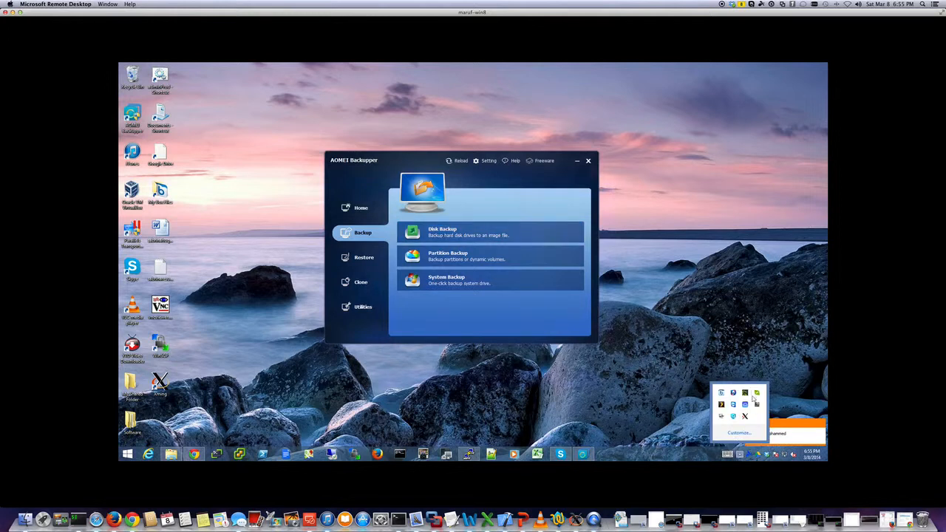
{"action": "right_click", "coordinate": [755, 396]}
{"action": "left_click", "coordinate": [771, 418]}
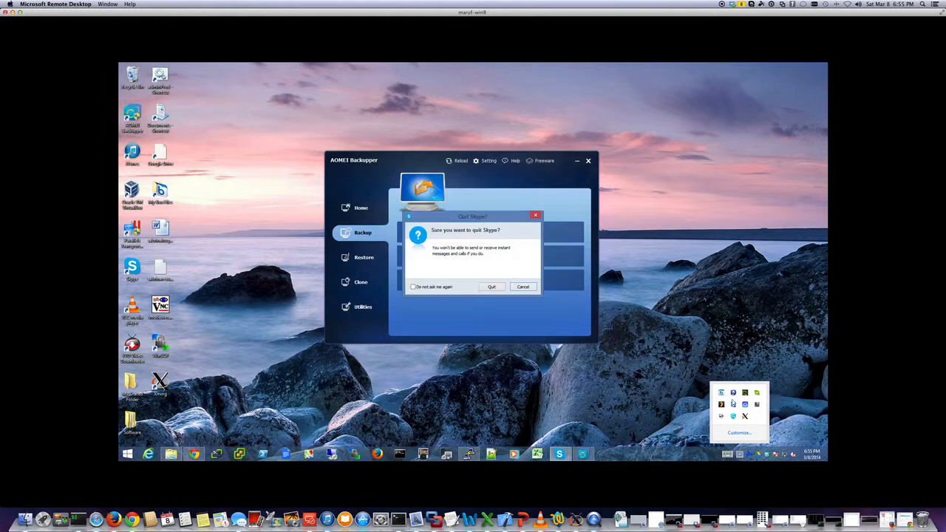
{"action": "left_click", "coordinate": [497, 286]}
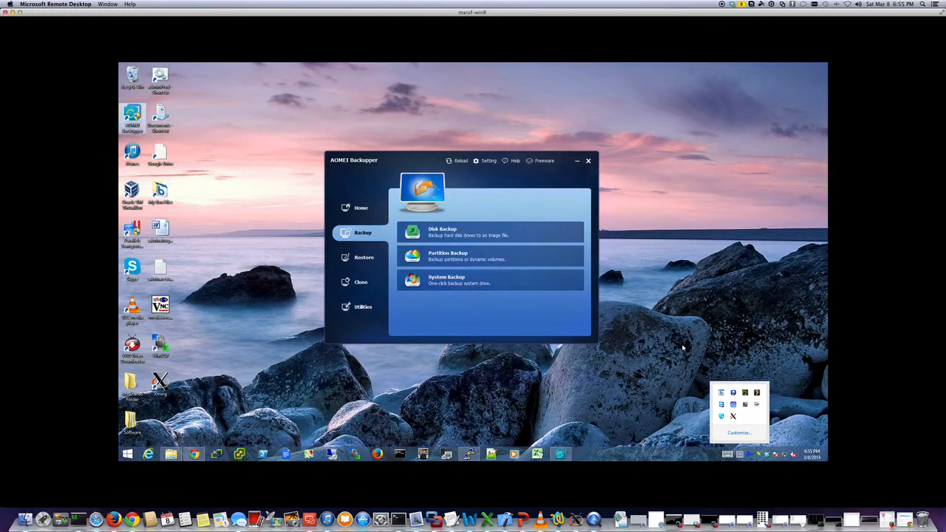
{"action": "left_click", "coordinate": [734, 447]}
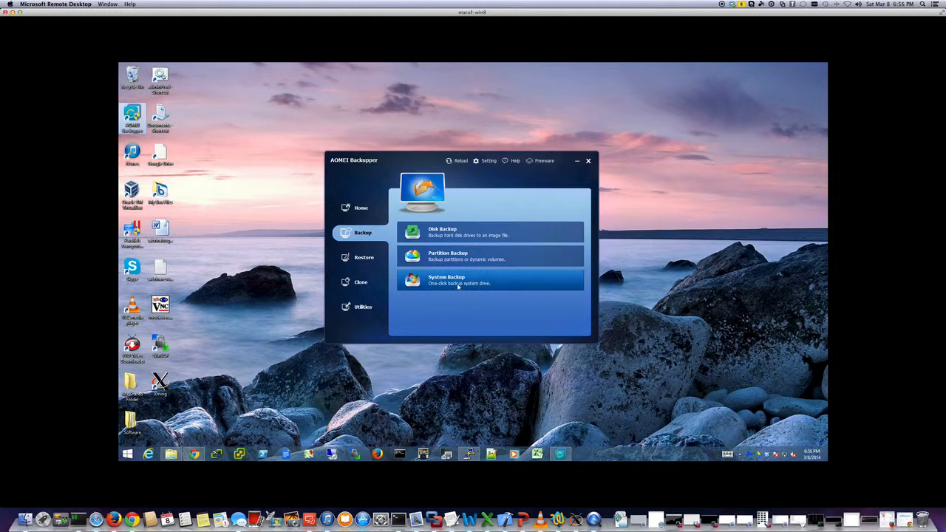
Examine the Restore and Clone pages and return to the Backup page
{"action": "left_click", "coordinate": [373, 259]}
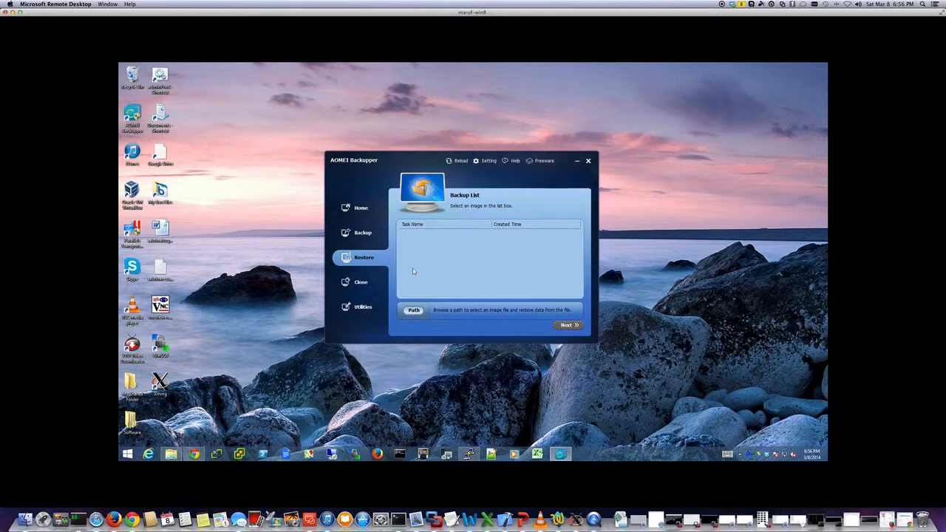
{"action": "left_click", "coordinate": [360, 281]}
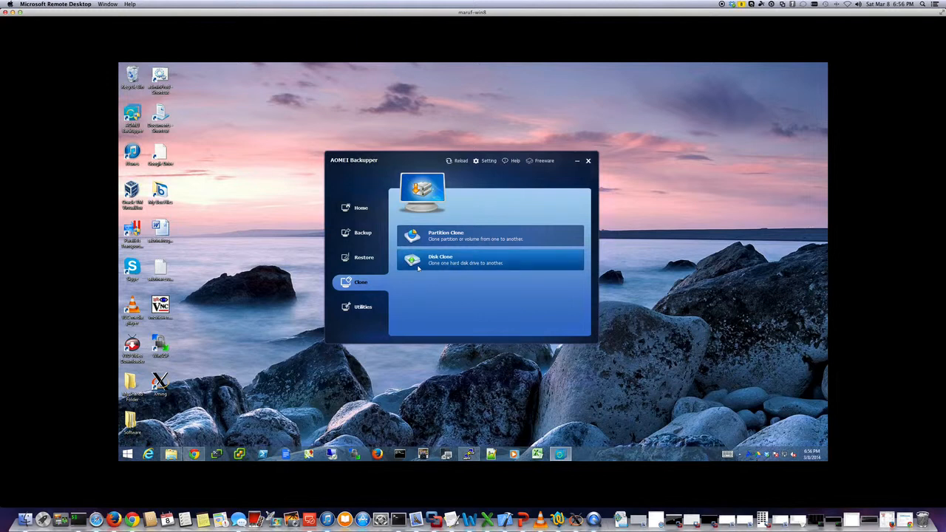
{"action": "left_click", "coordinate": [345, 234]}
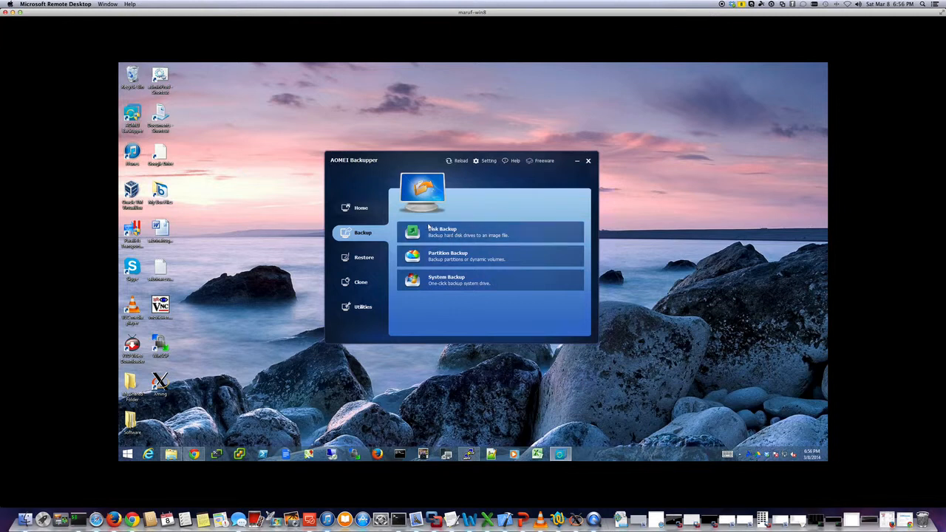
Start a Disk Backup task and add Disk0 as the disk to back up
{"action": "left_click", "coordinate": [433, 231]}
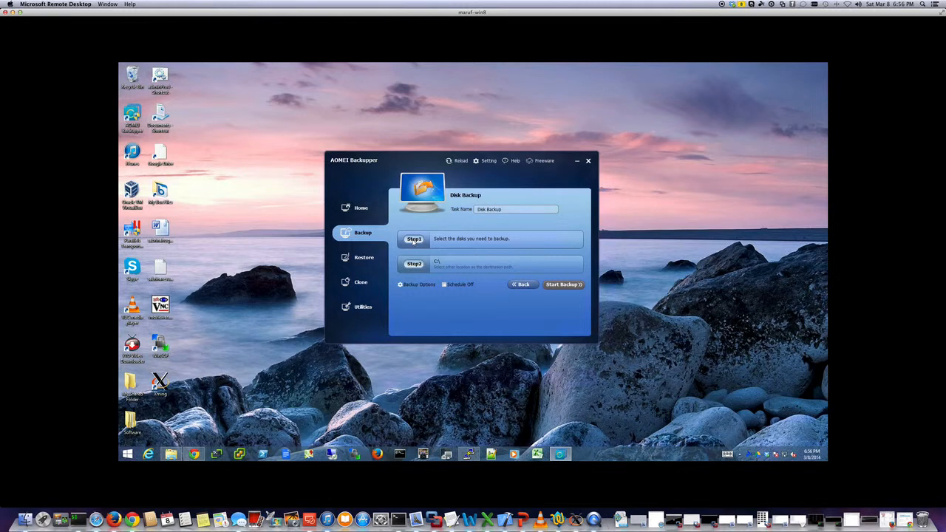
{"action": "left_click", "coordinate": [413, 242]}
{"action": "left_click", "coordinate": [397, 210]}
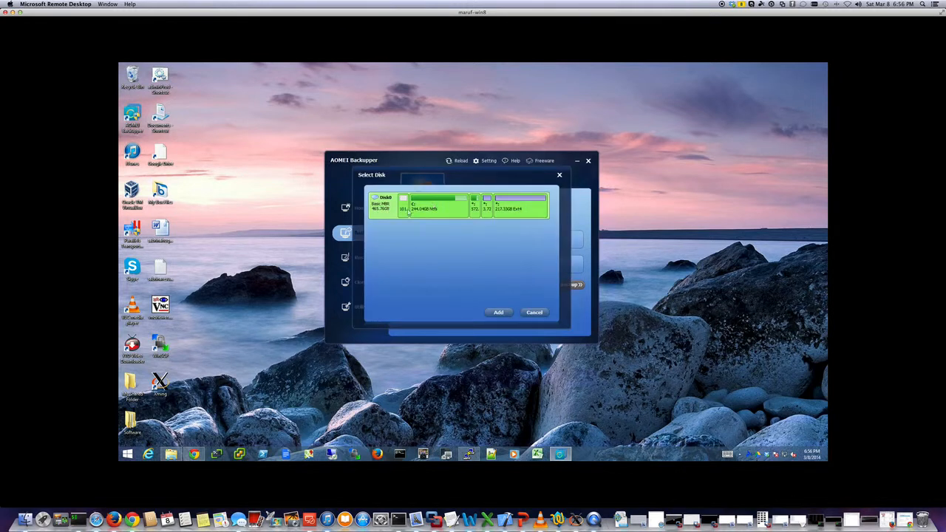
{"action": "left_click", "coordinate": [499, 313]}
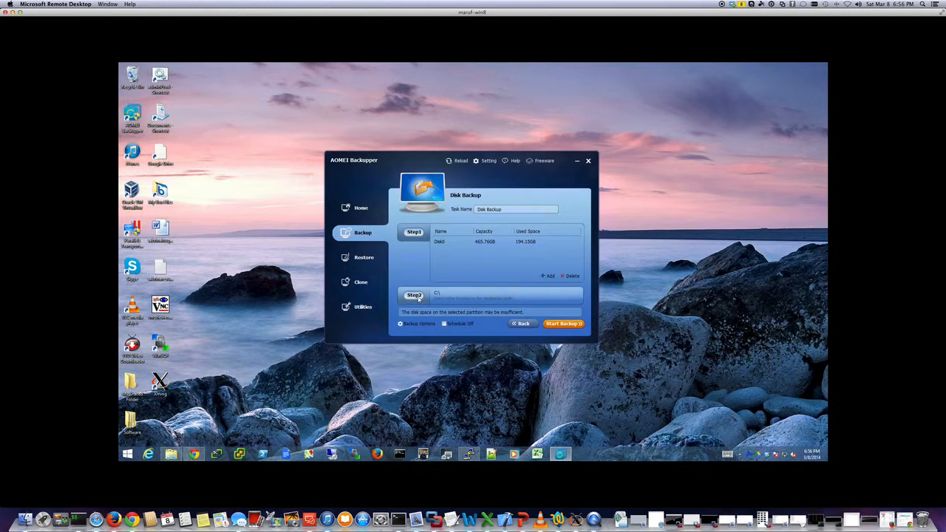
Choose the Drive3-1 TB folder on the Pogoplug (P:) drive as the backup destination, adding a backup subfolder name to the path
{"action": "left_click", "coordinate": [415, 297]}
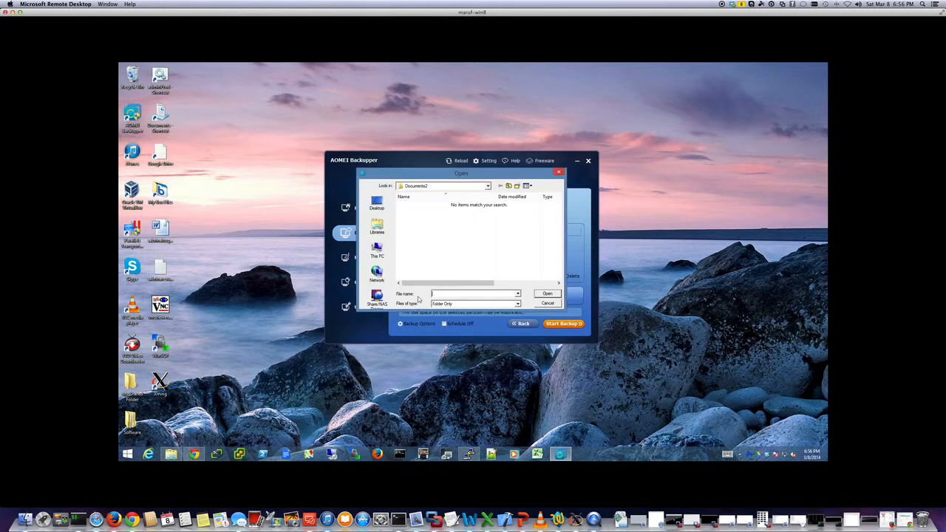
{"action": "left_click", "coordinate": [487, 185]}
{"action": "left_click", "coordinate": [425, 235]}
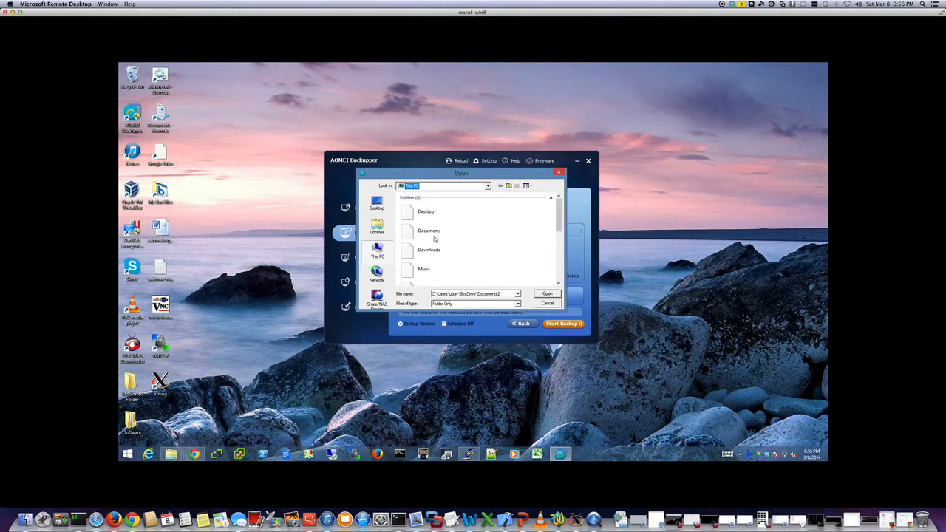
{"action": "scroll", "coordinate": [559, 262], "scroll_direction": "down", "scroll_amount": 5}
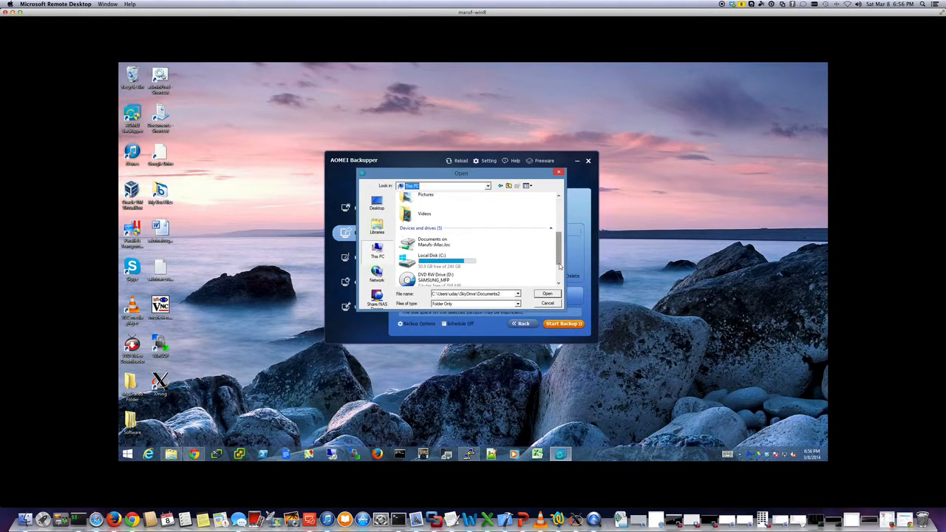
{"action": "double_click", "coordinate": [476, 277]}
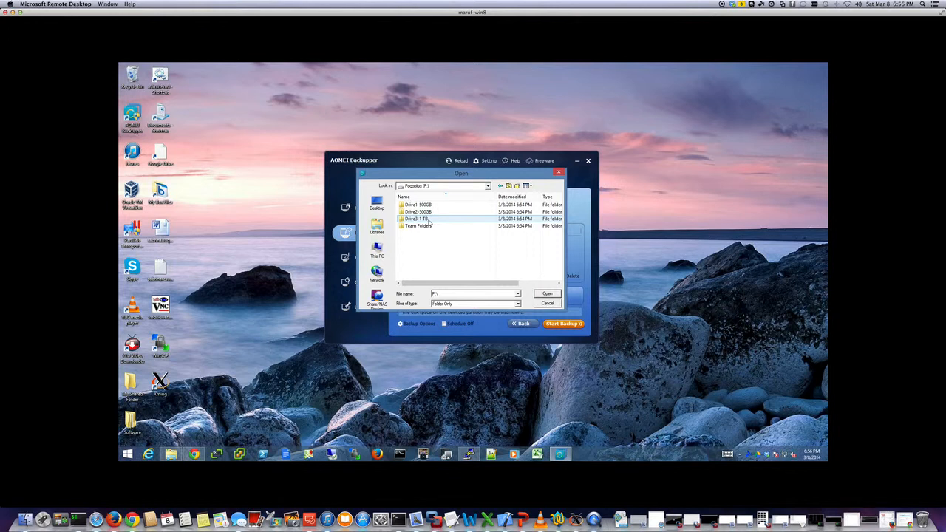
{"action": "left_click", "coordinate": [427, 219]}
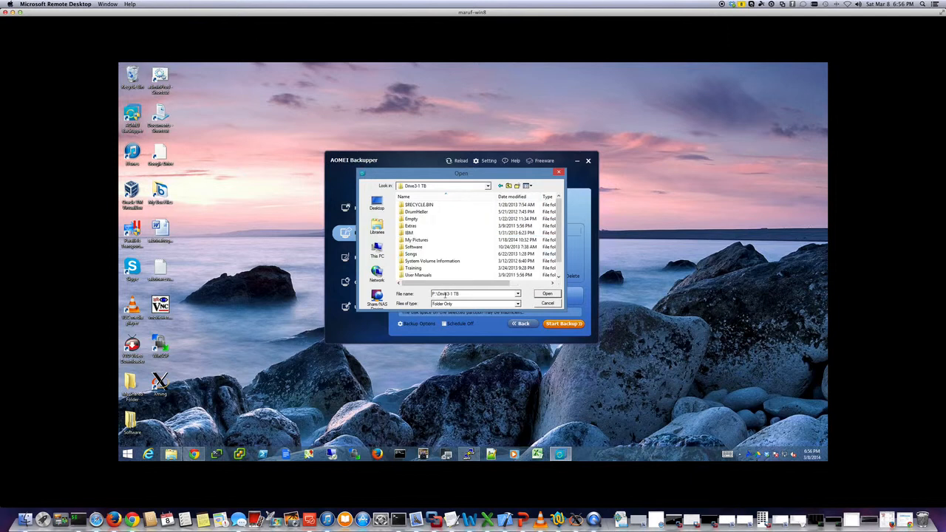
{"action": "left_click", "coordinate": [467, 295]}
{"action": "type", "text": "\\"}
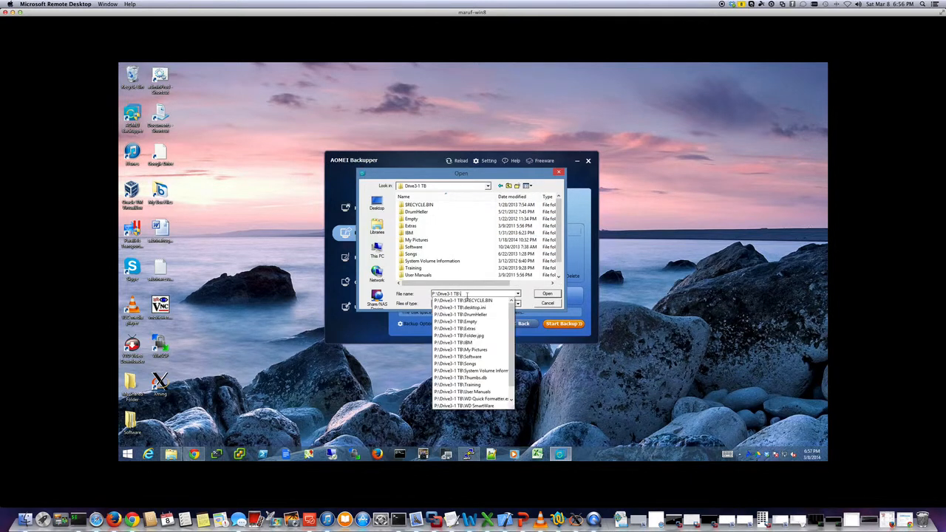
{"action": "type", "text": "ser"}
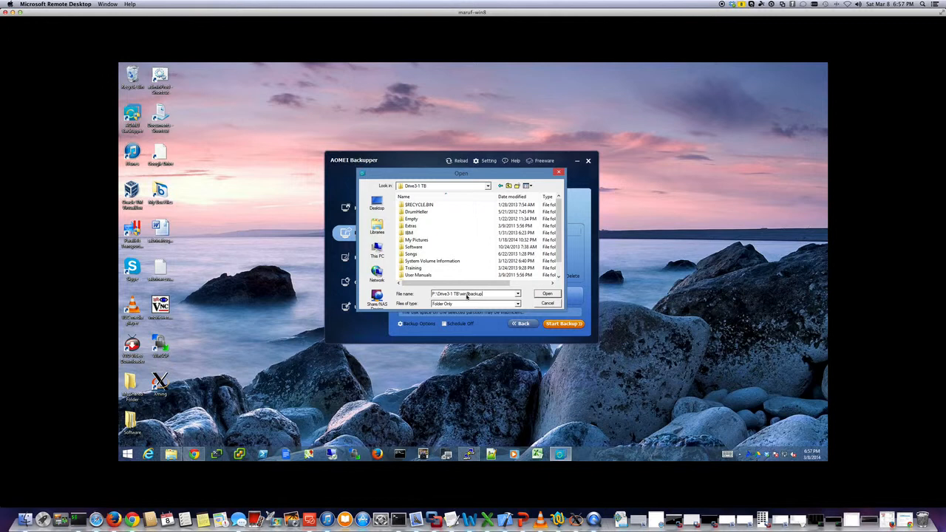
{"action": "left_click", "coordinate": [547, 294]}
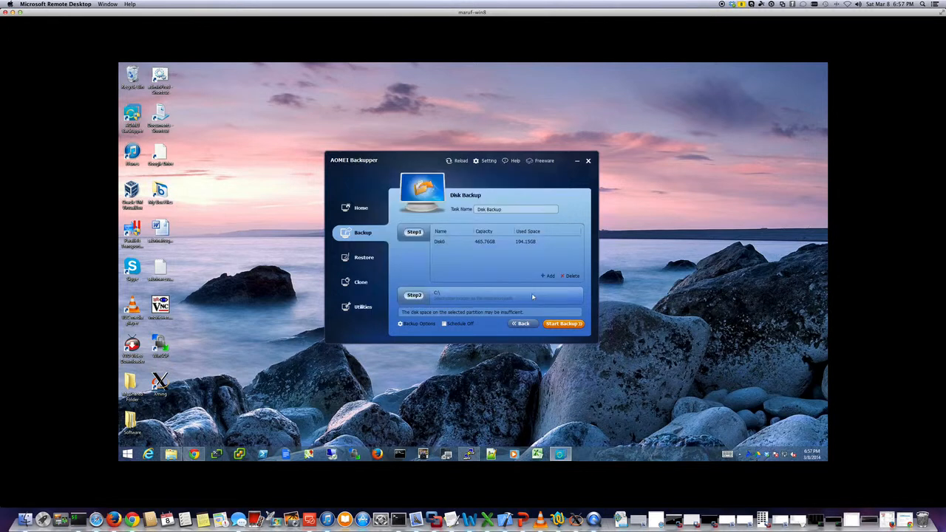
Open the backup options and examine the Comments, Compression and Encryption settings
{"action": "left_click", "coordinate": [414, 325]}
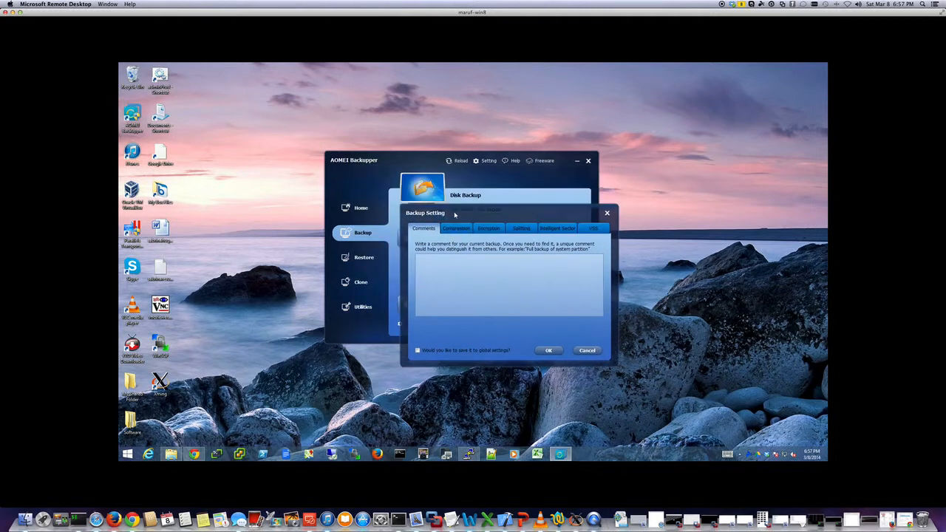
{"action": "left_click", "coordinate": [438, 261]}
{"action": "left_click", "coordinate": [467, 230]}
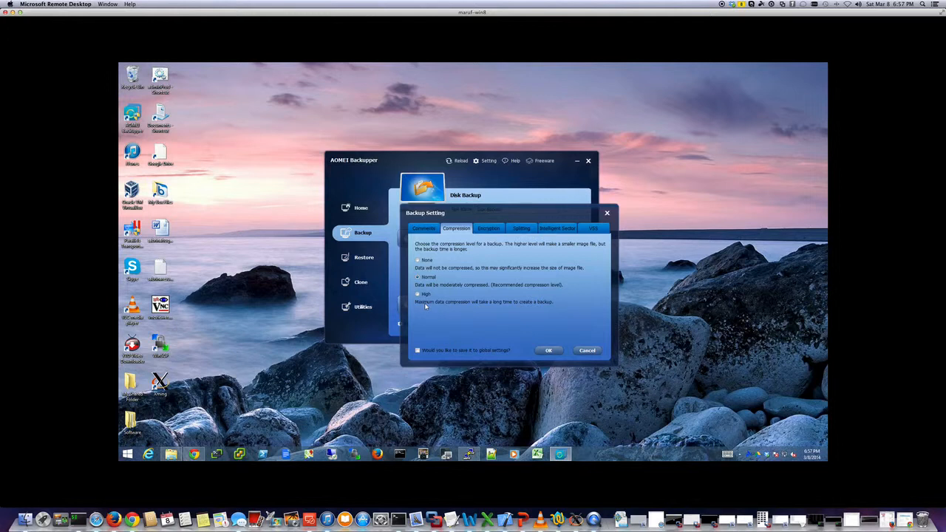
{"action": "left_click", "coordinate": [490, 228]}
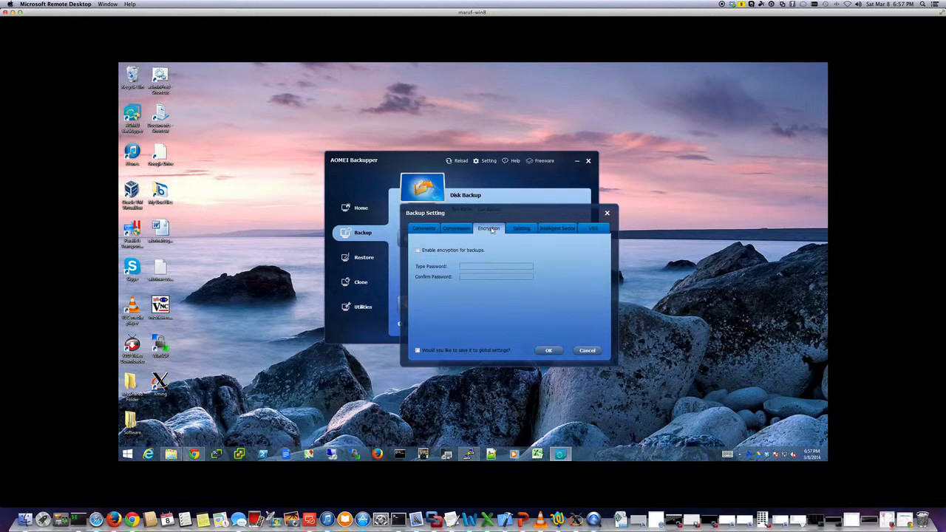
{"action": "left_click", "coordinate": [418, 250]}
Try the custom size option for splitting the backup files, and set splitting back to Automatic
{"action": "left_click", "coordinate": [522, 229]}
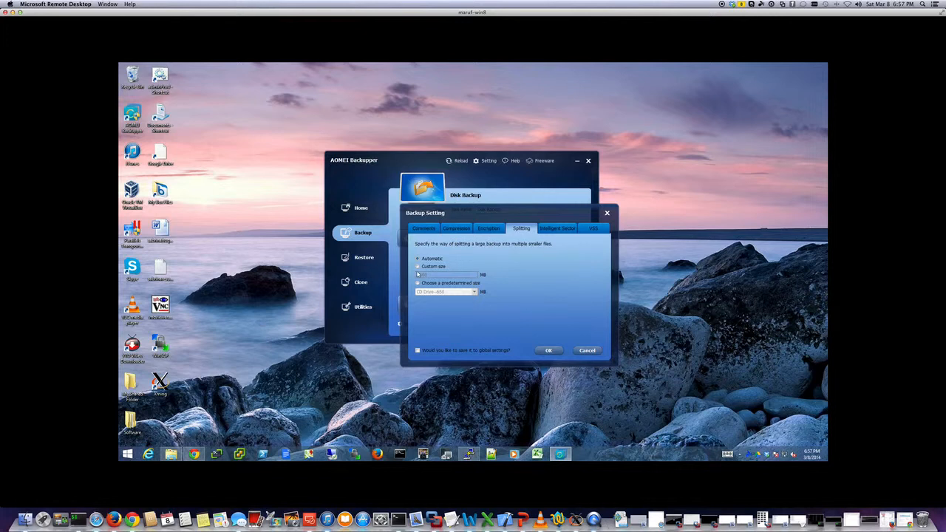
{"action": "left_click", "coordinate": [418, 267]}
{"action": "left_click_drag", "start_coordinate": [428, 274], "coordinate": [408, 278]}
{"action": "left_click", "coordinate": [417, 259]}
Accept the backup options after reviewing the Intelligent Sector, VSS, Comments and Compression settings, and start the disk backup
{"action": "left_click", "coordinate": [551, 230]}
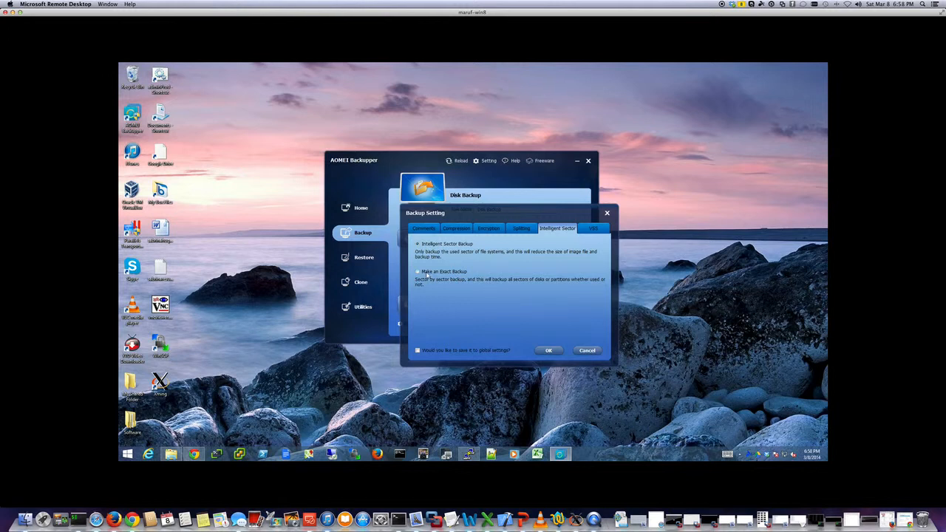
{"action": "left_click", "coordinate": [594, 228]}
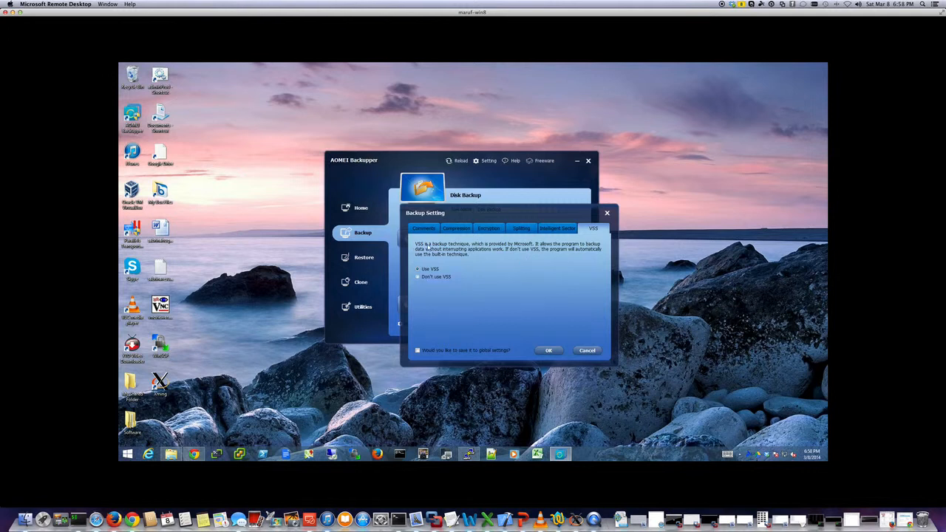
{"action": "left_click", "coordinate": [424, 229]}
{"action": "left_click", "coordinate": [461, 230]}
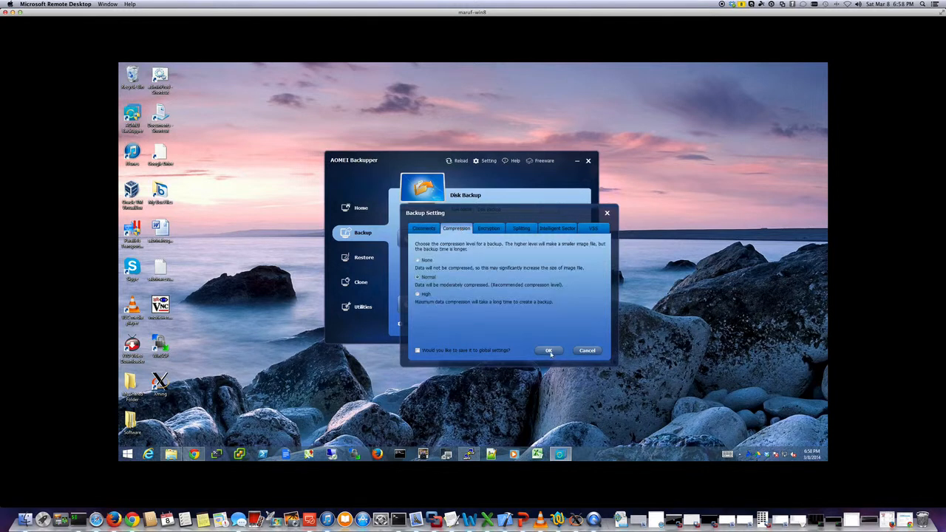
{"action": "left_click", "coordinate": [549, 351]}
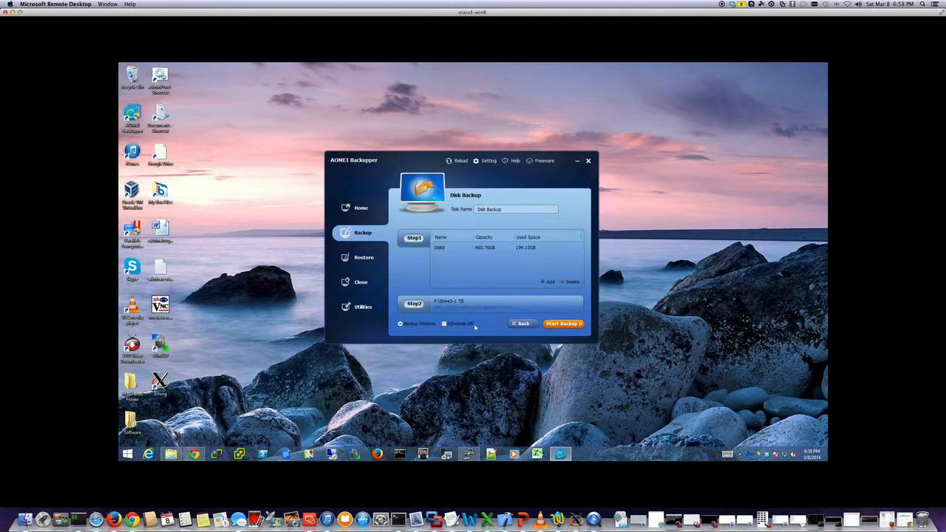
{"action": "left_click", "coordinate": [553, 324]}
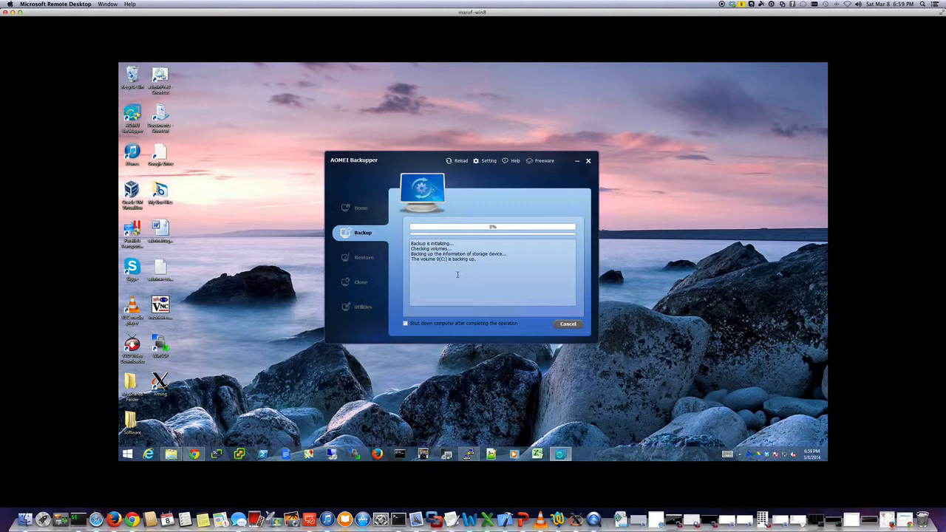
{"action": "left_click_drag", "start_coordinate": [435, 160], "coordinate": [460, 149]}
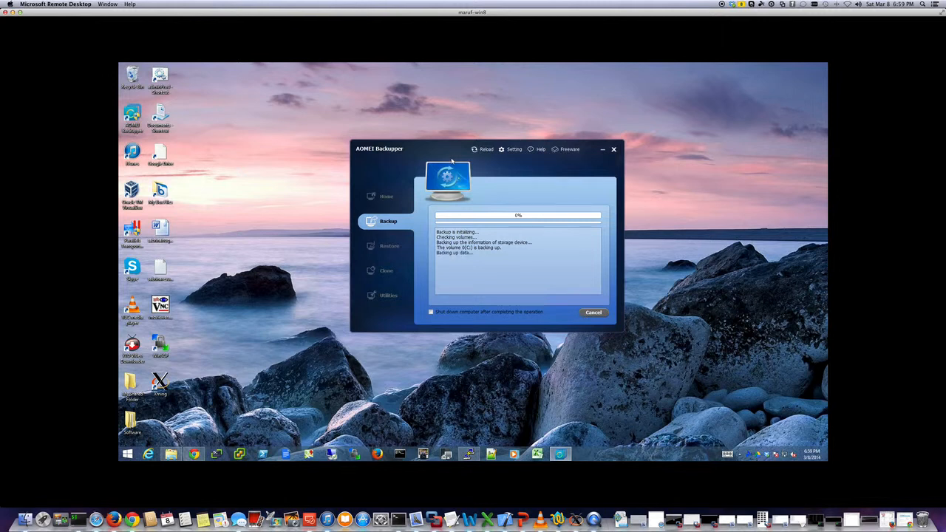
{"action": "left_click_drag", "start_coordinate": [451, 155], "coordinate": [455, 150]}
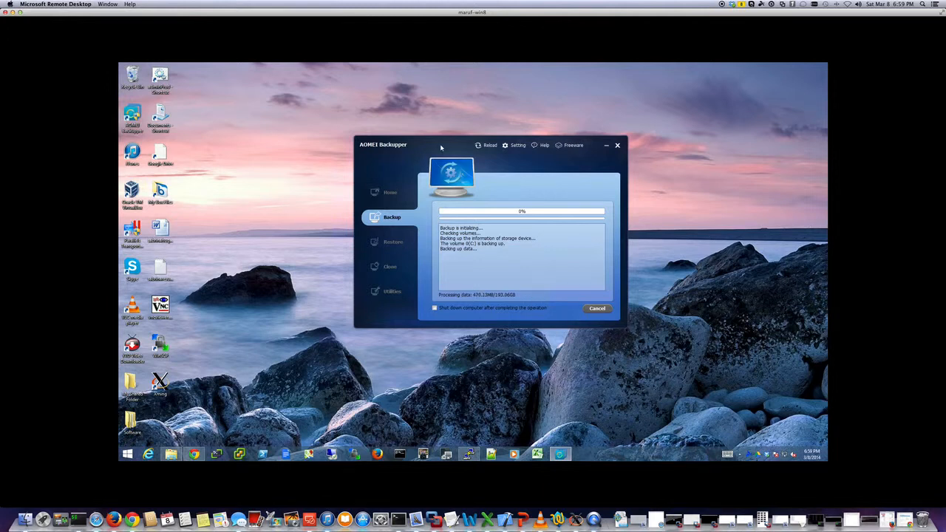
{"action": "left_click_drag", "start_coordinate": [440, 147], "coordinate": [467, 145]}
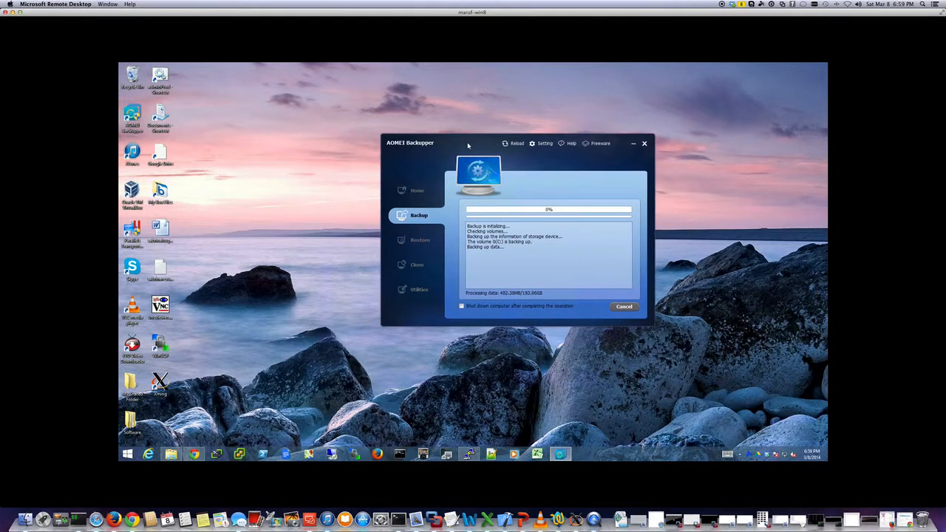
Close the window of the running disk backup and relaunch AOMEI Backupper
{"action": "left_click", "coordinate": [643, 145]}
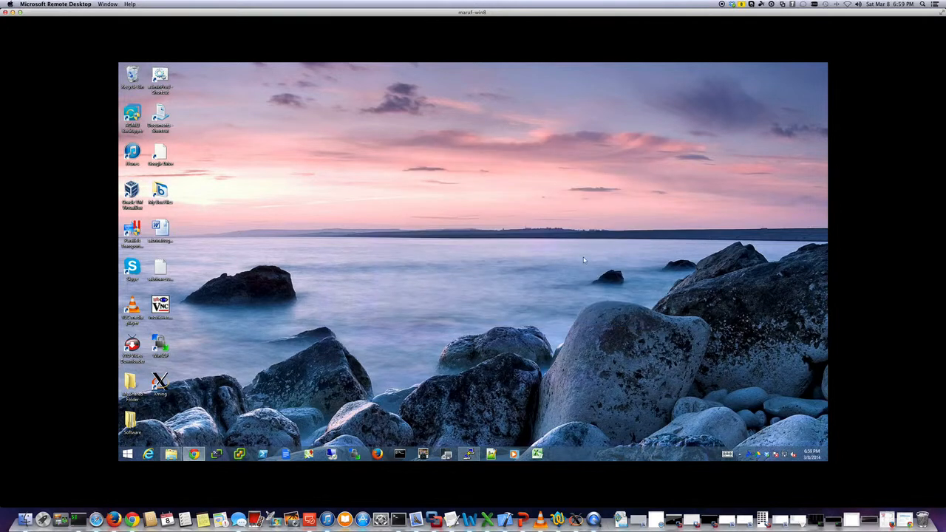
{"action": "left_click", "coordinate": [740, 455]}
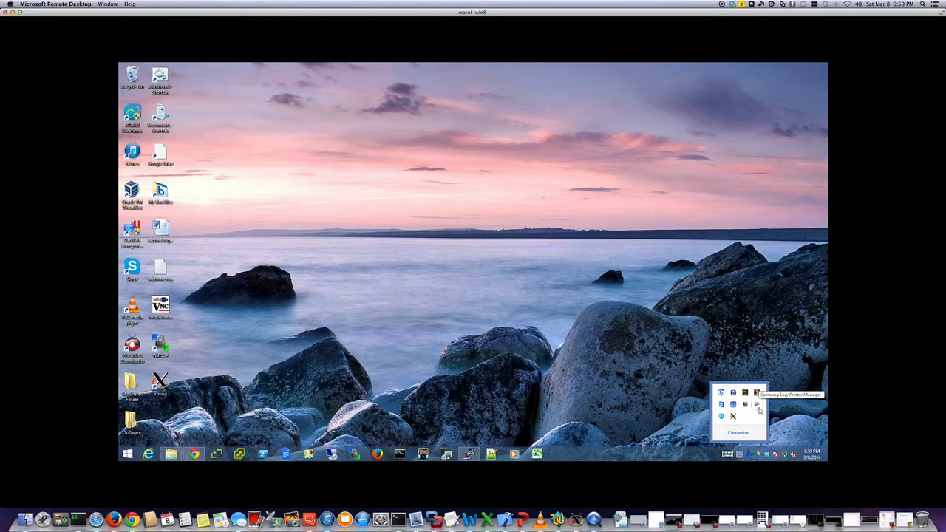
{"action": "left_click", "coordinate": [476, 311]}
{"action": "double_click", "coordinate": [133, 116]}
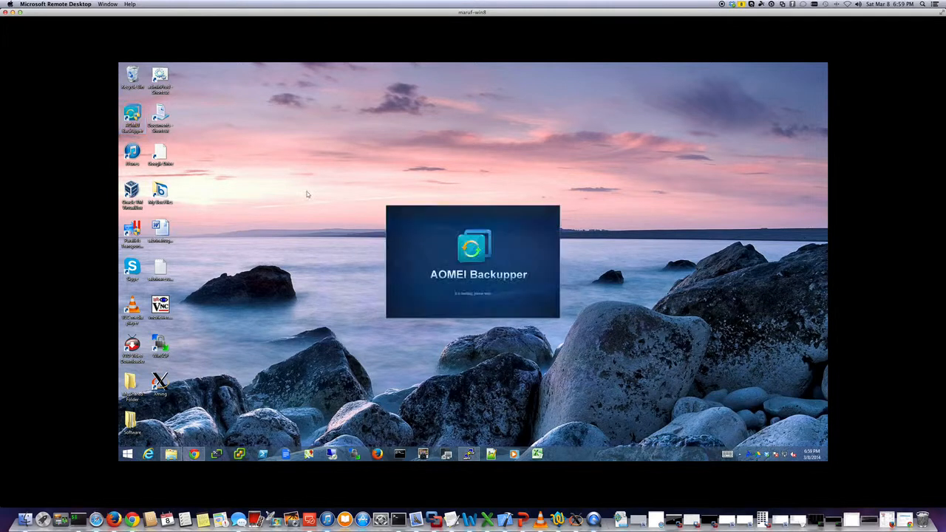
Set up a partition backup with the C: NTFS partition and the 217.33 GB Ext4 partition as its sources
{"action": "left_click", "coordinate": [373, 250]}
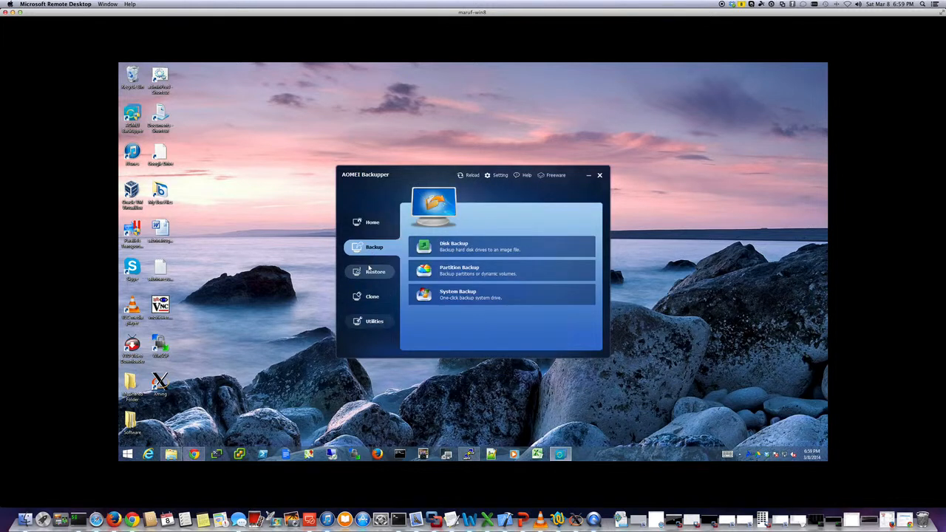
{"action": "left_click", "coordinate": [369, 270]}
{"action": "left_click", "coordinate": [369, 251]}
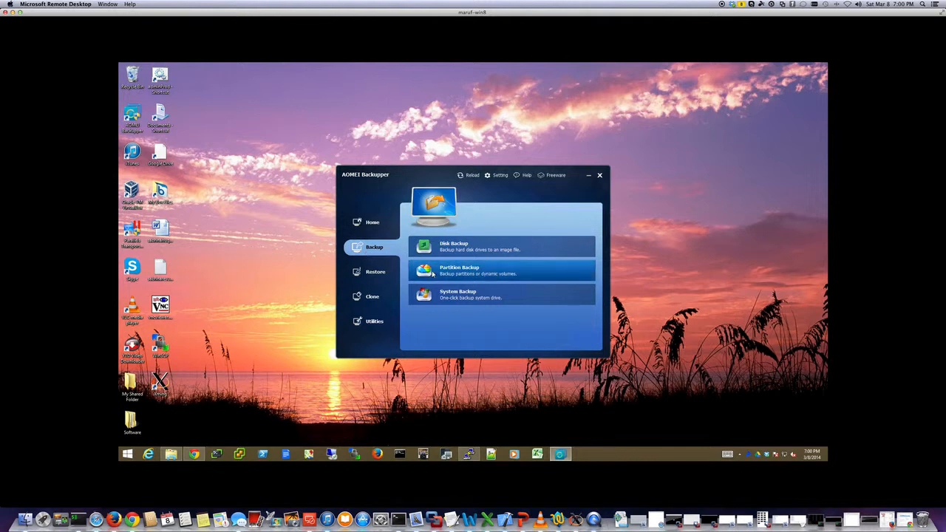
{"action": "left_click", "coordinate": [456, 273]}
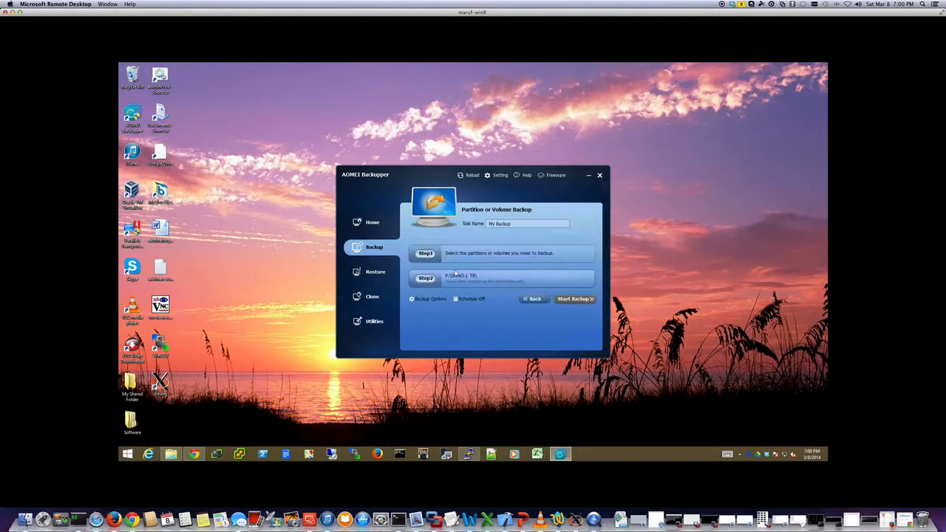
{"action": "left_click", "coordinate": [427, 254]}
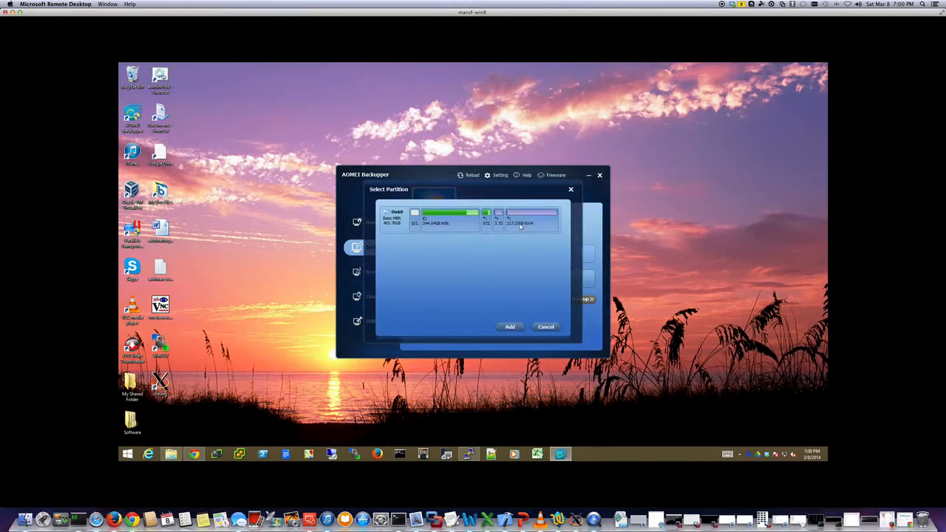
{"action": "left_click", "coordinate": [523, 226]}
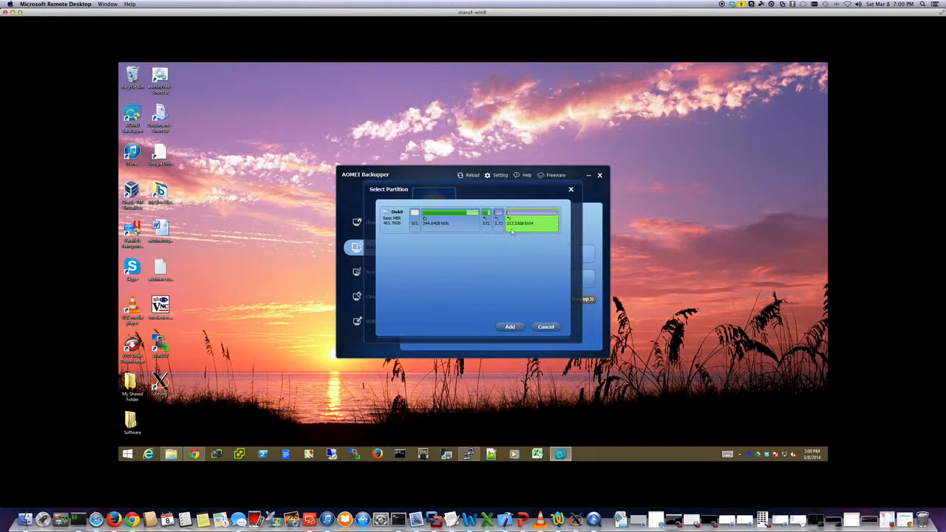
{"action": "left_click", "coordinate": [465, 226]}
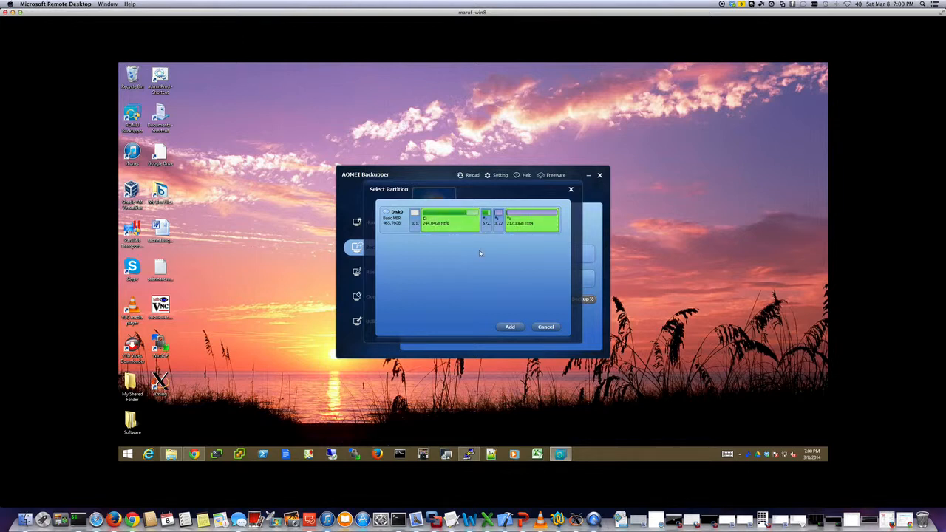
{"action": "left_click", "coordinate": [439, 227]}
{"action": "left_click", "coordinate": [444, 227]}
{"action": "left_click", "coordinate": [511, 327]}
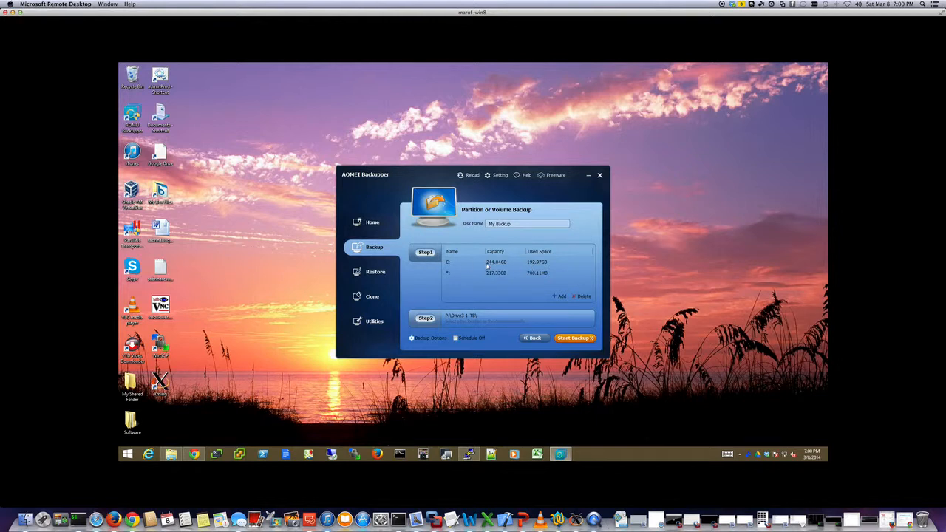
Look at the destination choice for the partition backup, keeping the P:\Drive3-1 TB\ folder
{"action": "left_click", "coordinate": [441, 323]}
{"action": "left_click", "coordinate": [486, 201]}
{"action": "left_click", "coordinate": [486, 201]}
{"action": "left_click", "coordinate": [556, 319]}
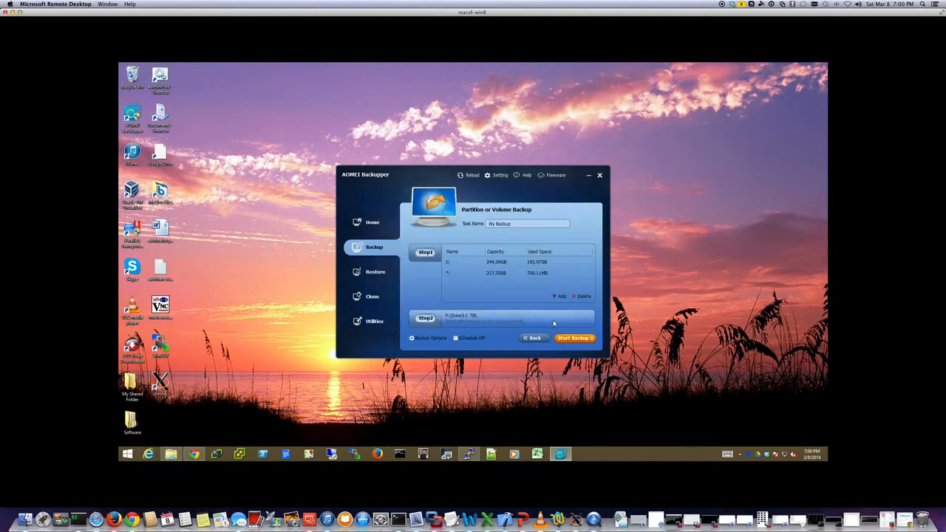
Leave the partition backup and examine the source drive listed in the System Backup setup
{"action": "left_click", "coordinate": [374, 250]}
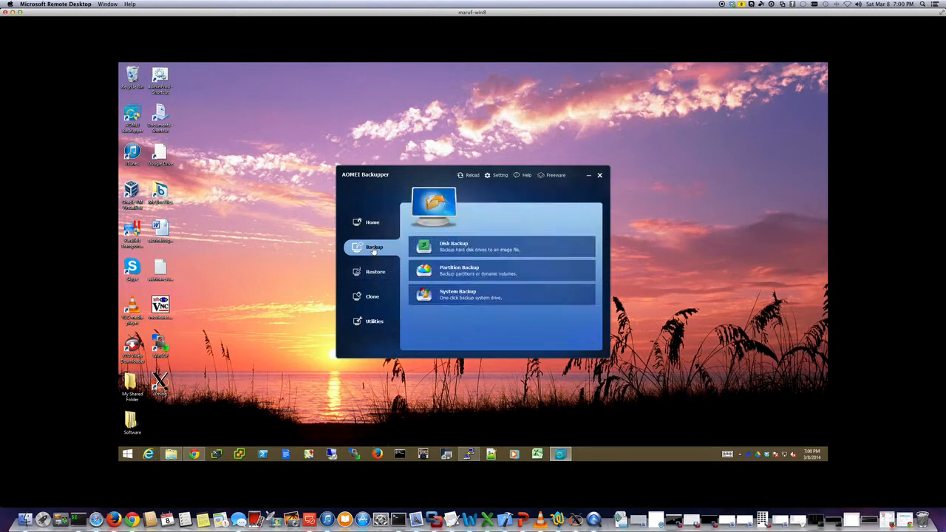
{"action": "left_click", "coordinate": [451, 299]}
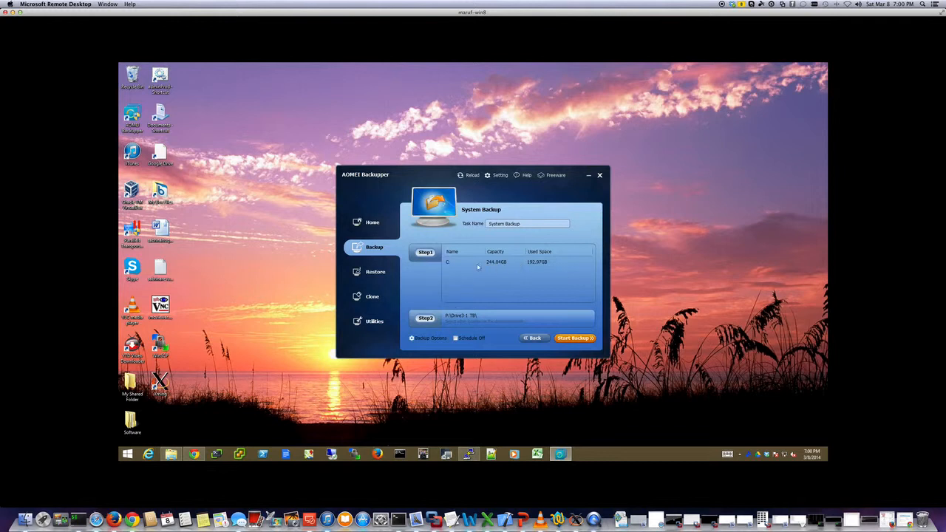
{"action": "left_click", "coordinate": [478, 266]}
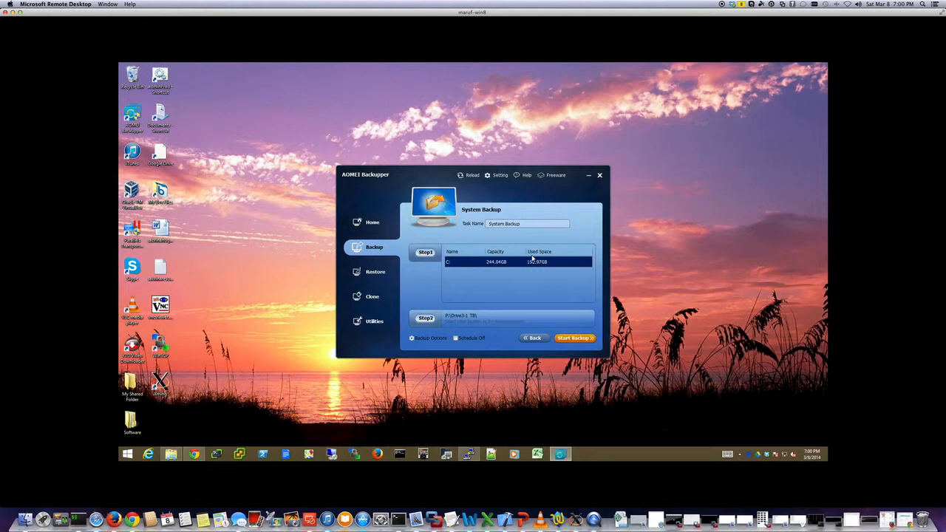
Examine the restore function's backup list and its option to browse for an image file
{"action": "left_click", "coordinate": [374, 273]}
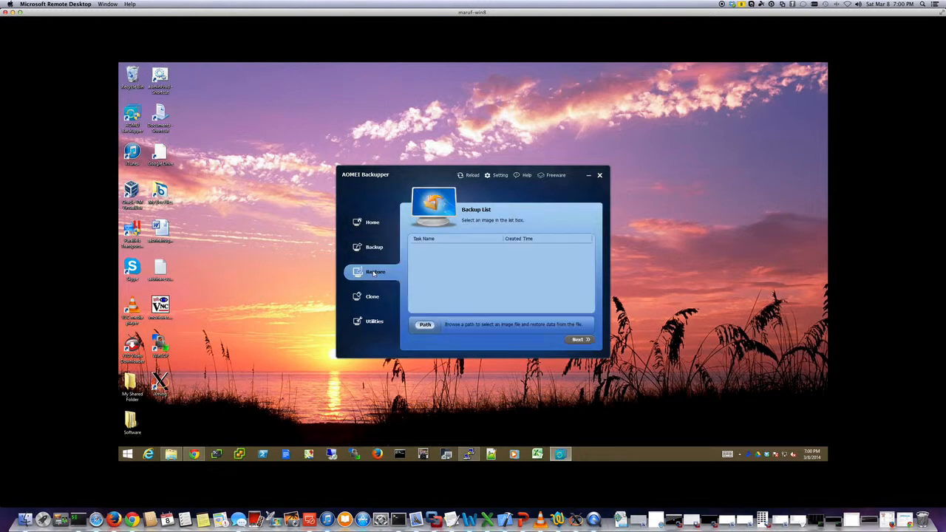
{"action": "left_click", "coordinate": [433, 325]}
{"action": "left_click", "coordinate": [486, 315]}
{"action": "left_click", "coordinate": [558, 312]}
Try a partition clone of the C: drive, testing the 217.33 GB Ext4 partition and C: as destinations
{"action": "left_click", "coordinate": [372, 297]}
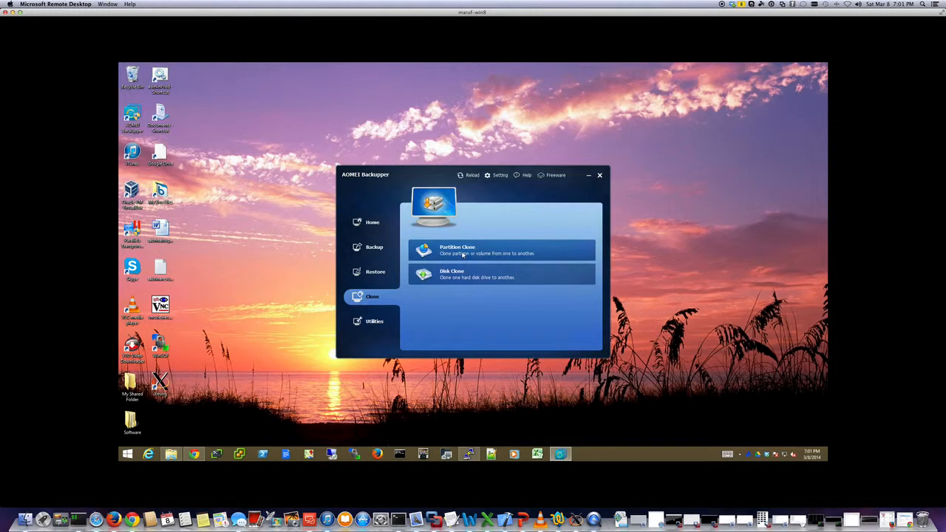
{"action": "left_click", "coordinate": [462, 251]}
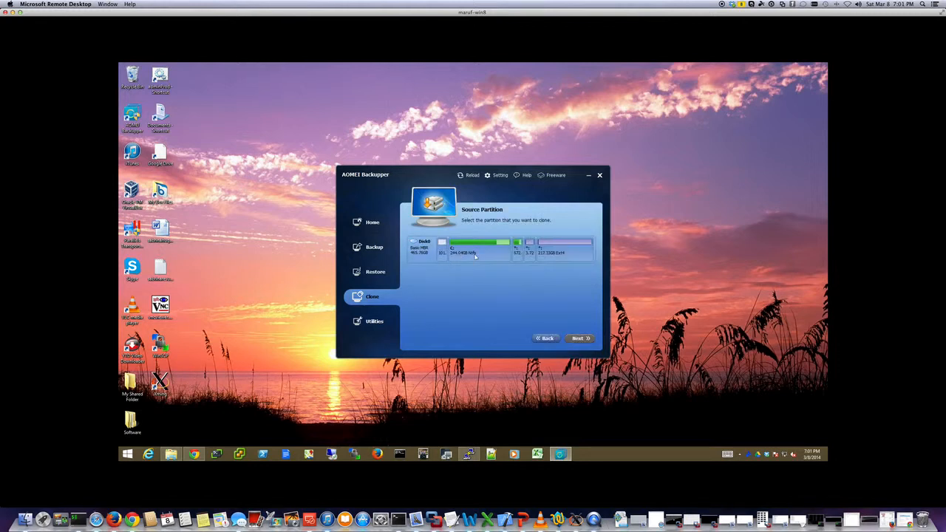
{"action": "left_click", "coordinate": [475, 255]}
{"action": "left_click", "coordinate": [569, 337]}
{"action": "left_click", "coordinate": [549, 253]}
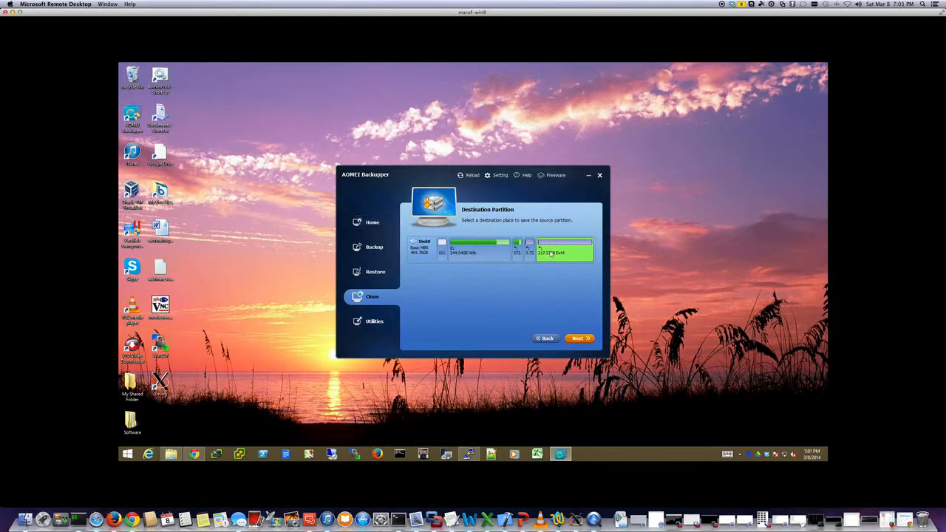
{"action": "left_click", "coordinate": [488, 255]}
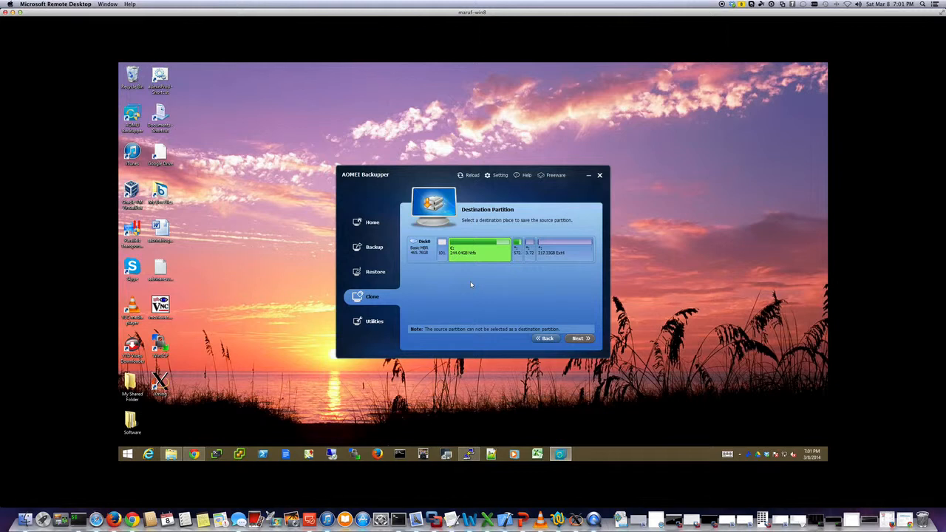
Go through the bootable disc wizard with the Linux type, try the CD/DVD and ISO file media options, and cancel it
{"action": "left_click", "coordinate": [366, 326]}
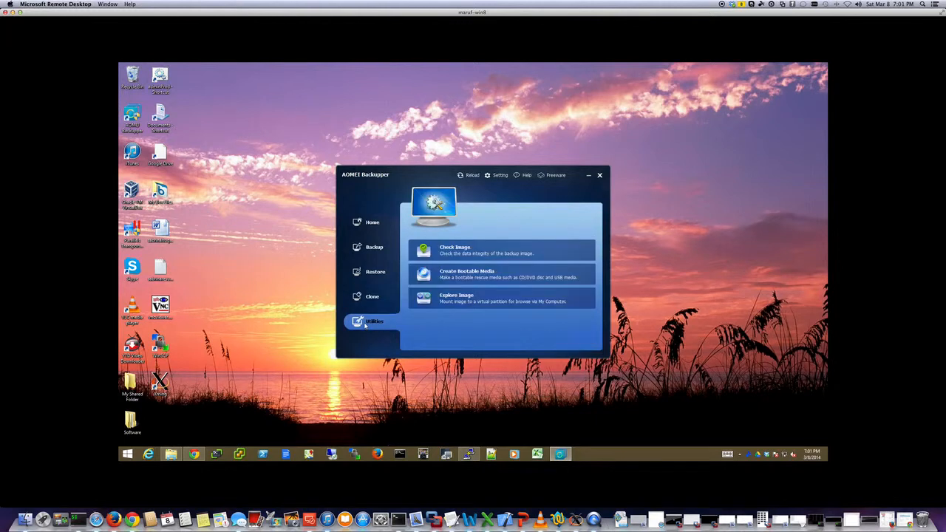
{"action": "left_click", "coordinate": [436, 282]}
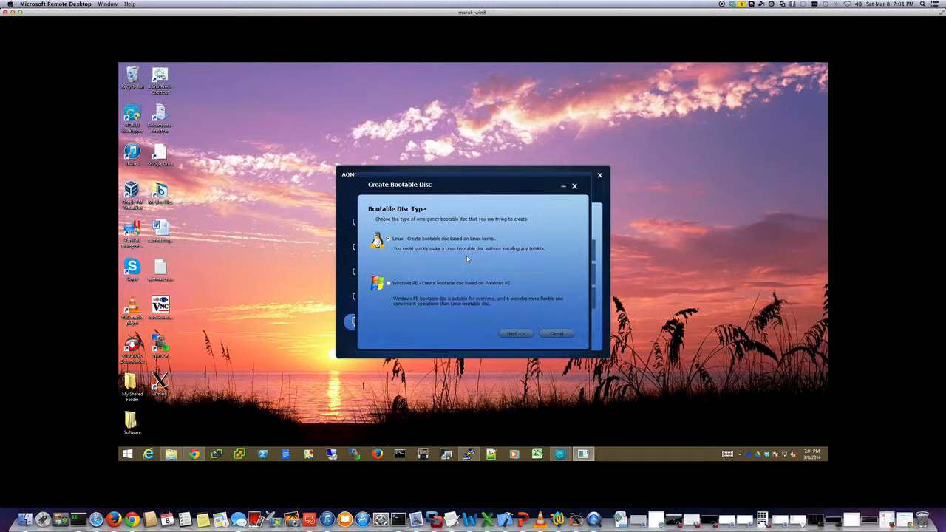
{"action": "left_click", "coordinate": [411, 240]}
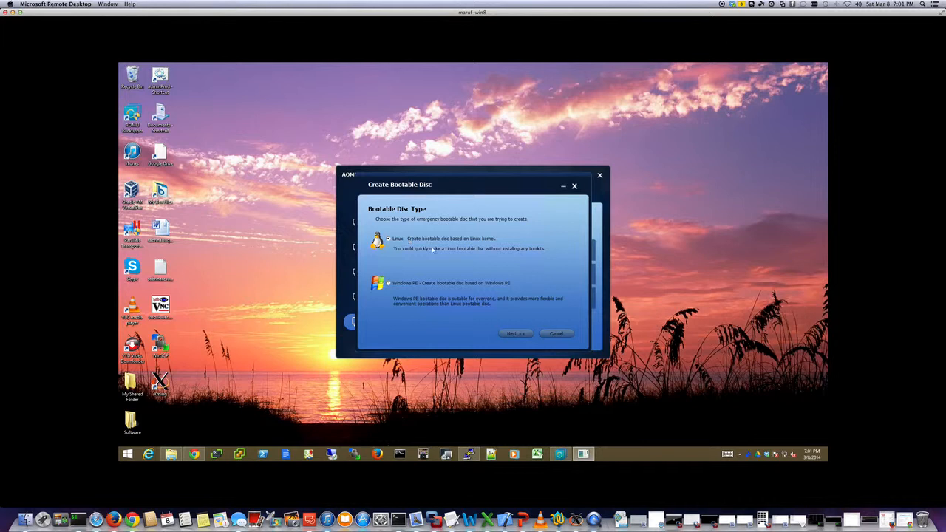
{"action": "left_click", "coordinate": [520, 334]}
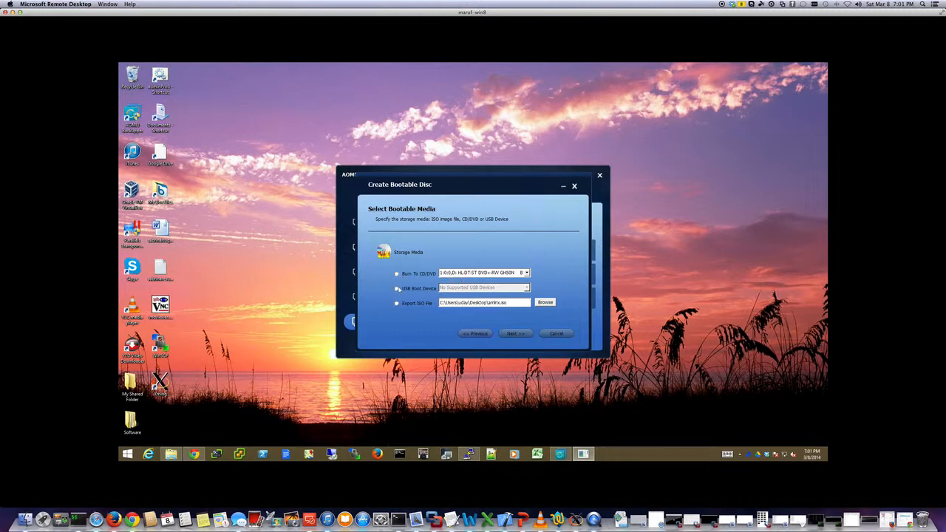
{"action": "left_click", "coordinate": [397, 274]}
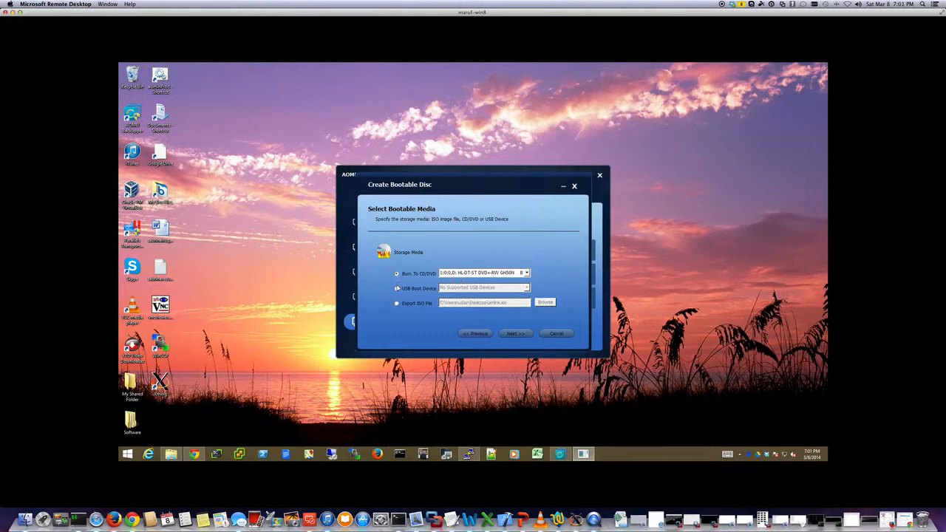
{"action": "left_click", "coordinate": [396, 304]}
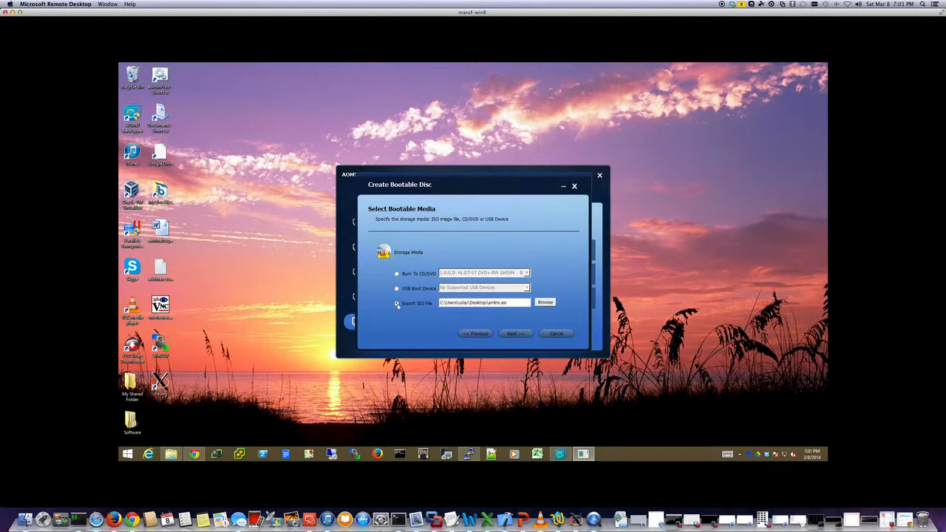
{"action": "left_click", "coordinate": [553, 334]}
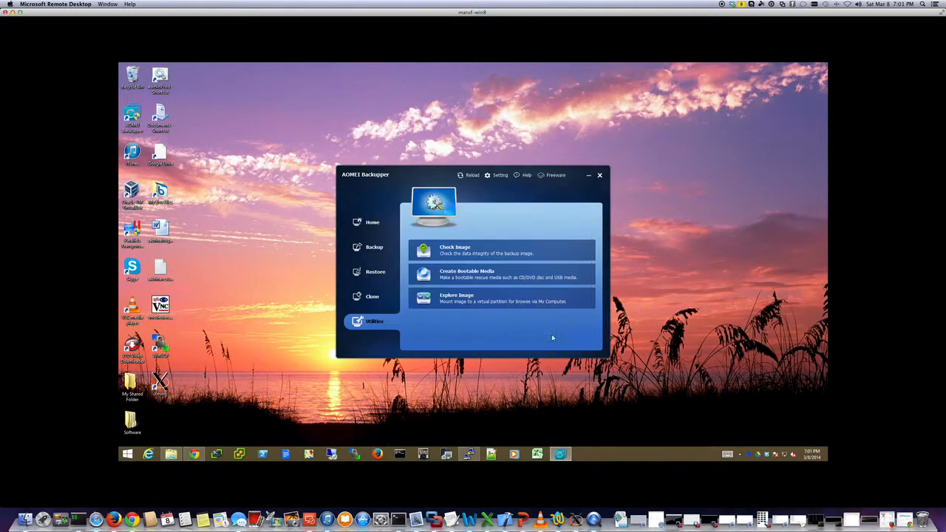
Look at the Explore Image utility and return to the AOMEI Backupper welcome page
{"action": "left_click", "coordinate": [464, 309]}
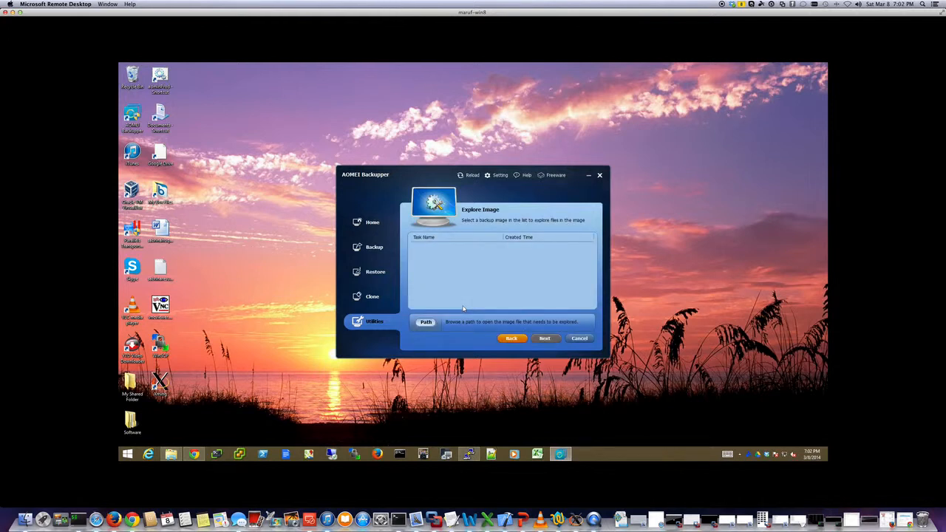
{"action": "left_click", "coordinate": [580, 339]}
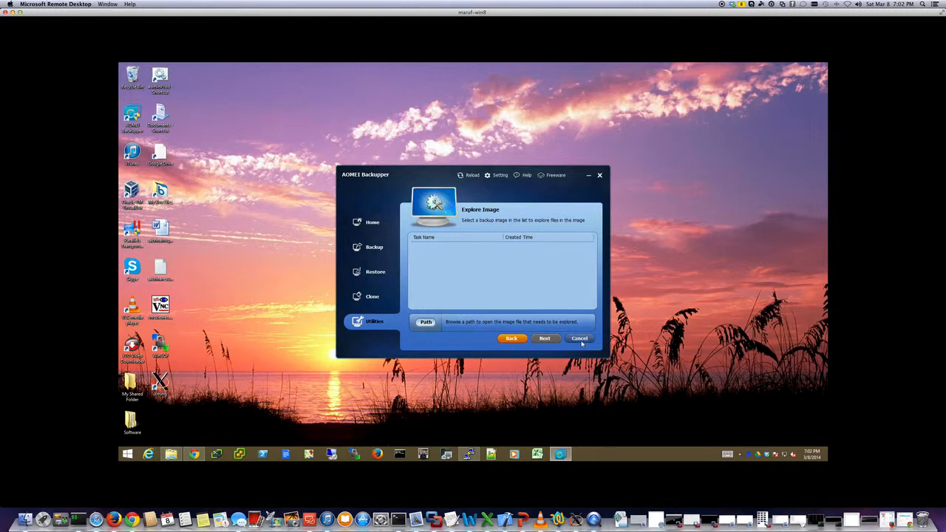
{"action": "left_click", "coordinate": [362, 228]}
{"action": "left_click_drag", "start_coordinate": [388, 176], "coordinate": [392, 156]}
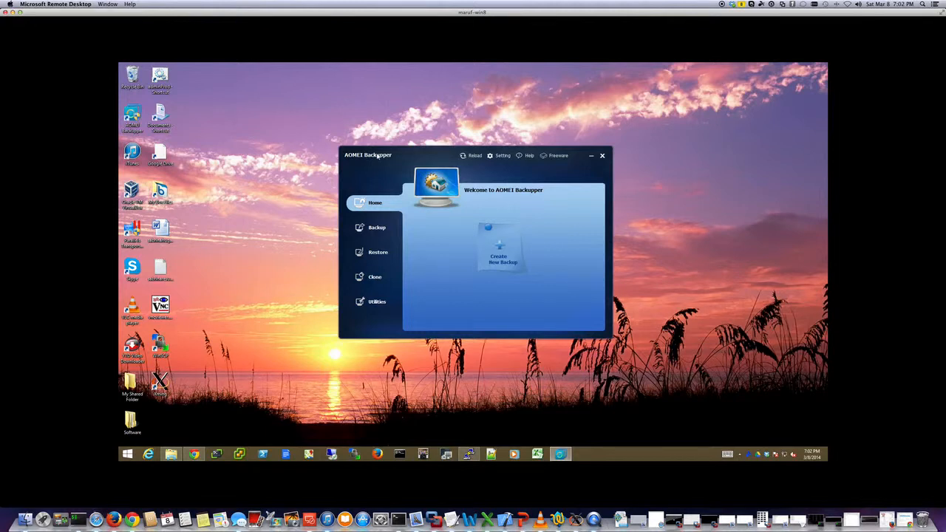
Switch to Chrome and review the AOMEI Backupper download page
{"action": "left_click", "coordinate": [194, 454]}
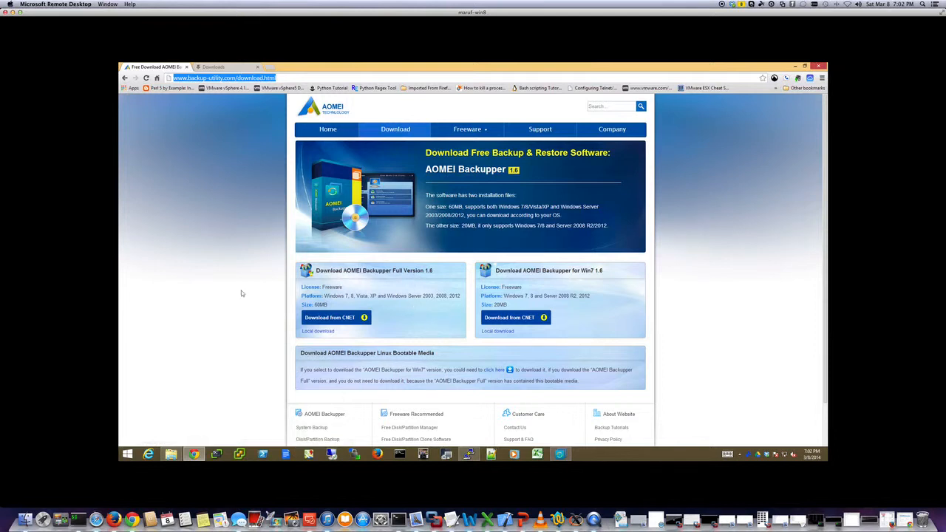
{"action": "scroll", "coordinate": [241, 293], "scroll_direction": "down", "scroll_amount": 2}
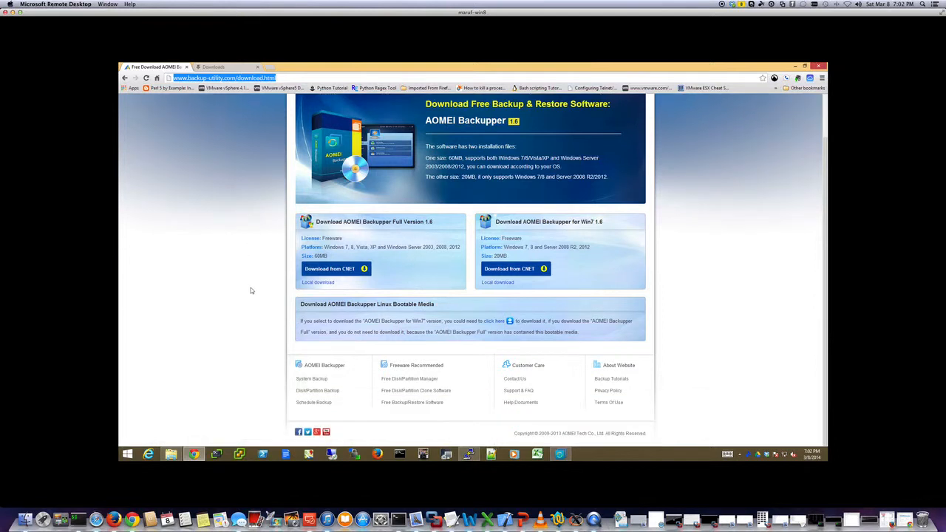
{"action": "scroll", "coordinate": [250, 290], "scroll_direction": "up", "scroll_amount": 2}
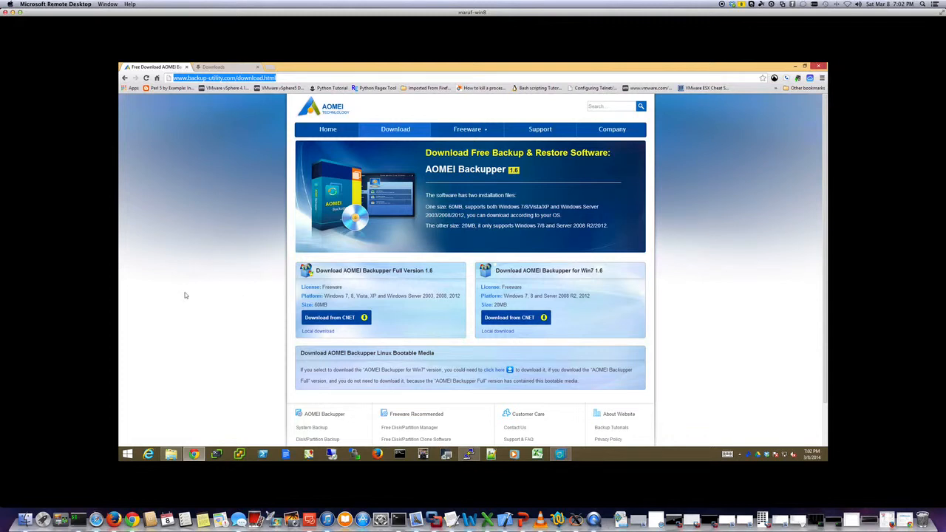